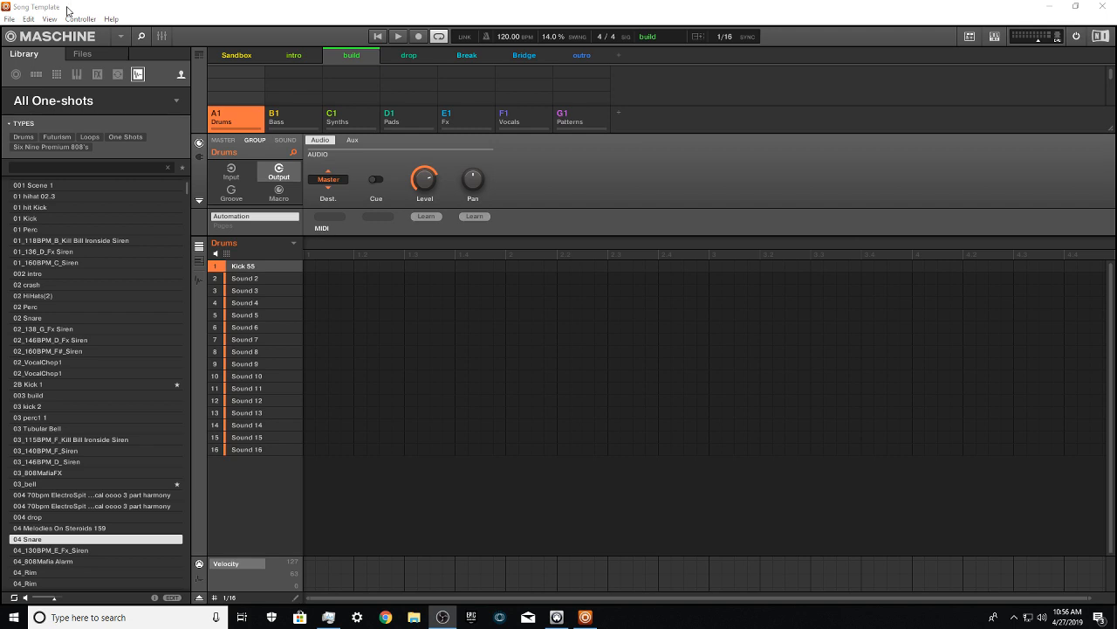
Step: Set the project tempo to 159 BPM
left_click(70, 6)
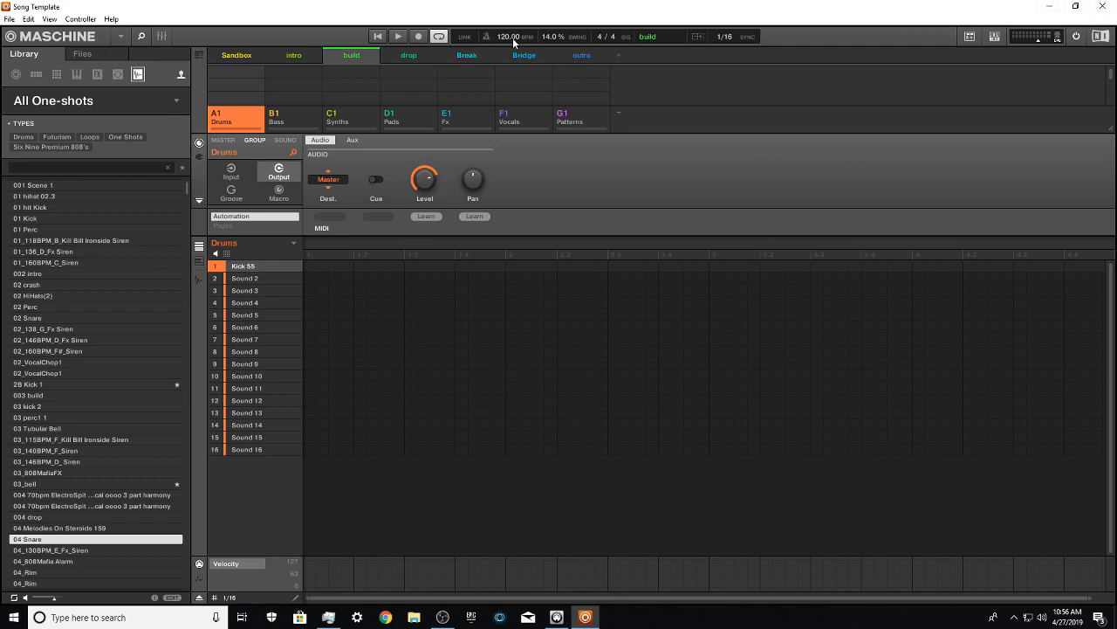
left_click_drag(509, 37, 509, 26)
left_click_drag(508, 36, 508, 27)
Step: Filter the one-shot samples to the kicks in the hiphop collection's Drums bank
left_click(176, 104)
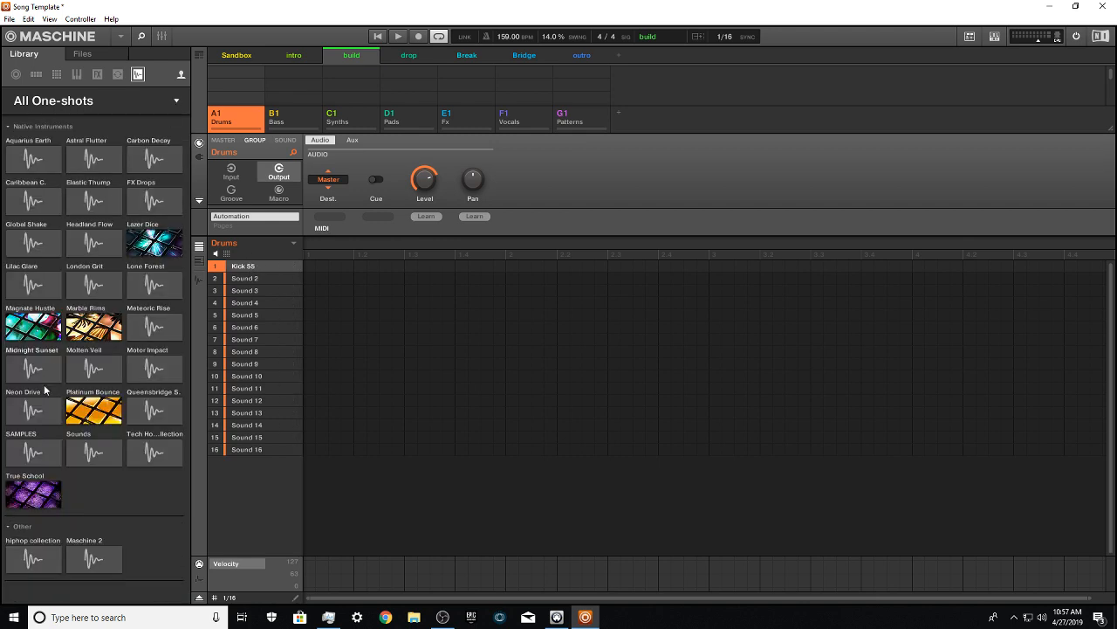
left_click(52, 563)
left_click(165, 117)
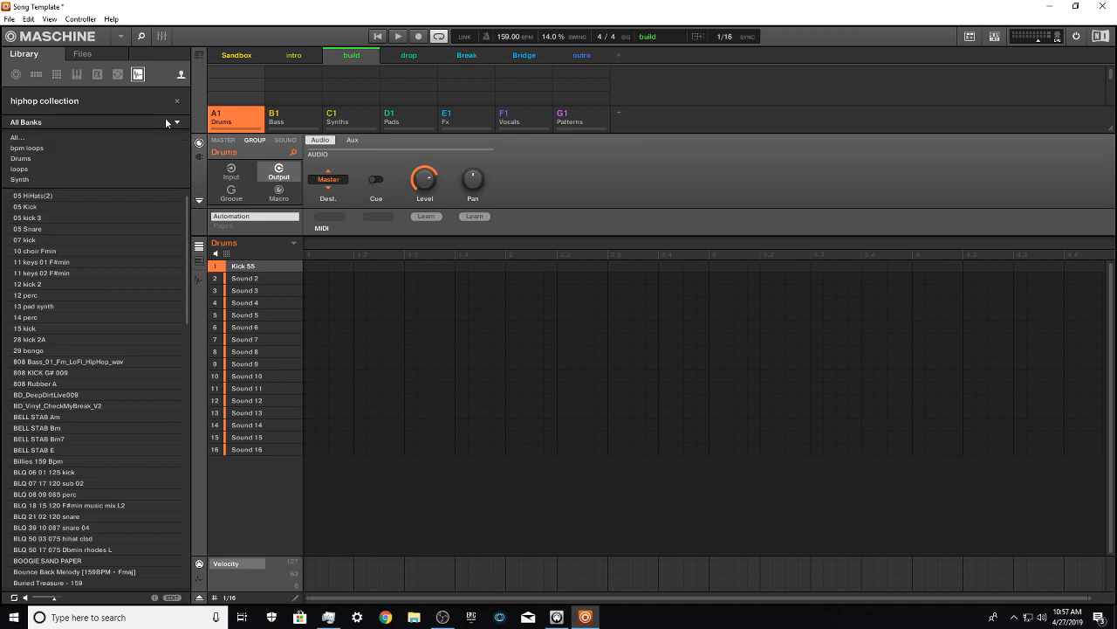
left_click(35, 158)
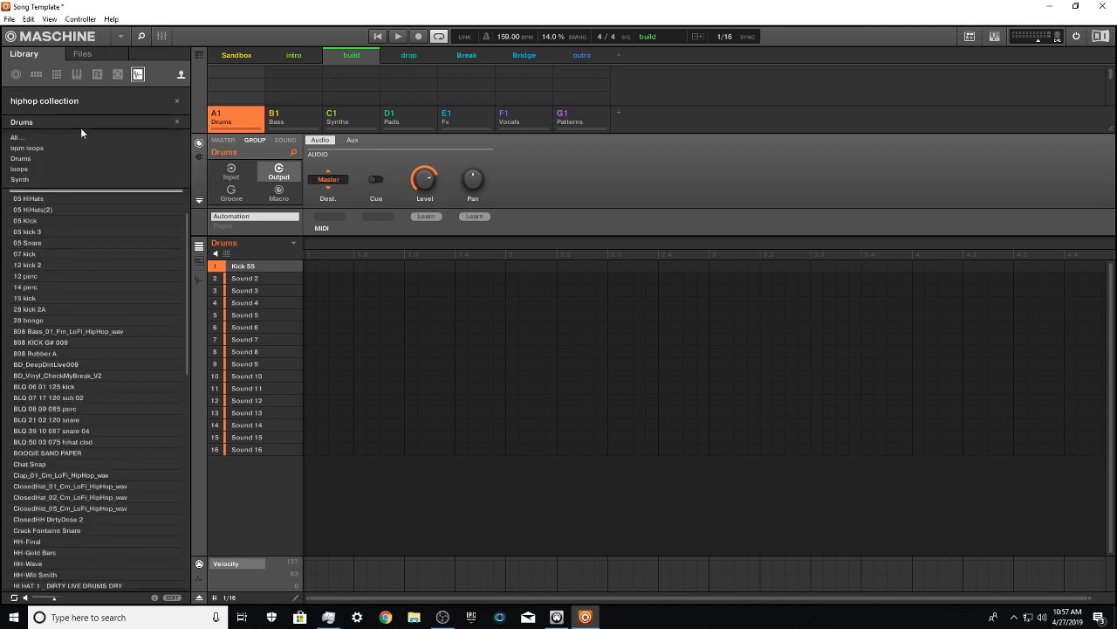
left_click(61, 135)
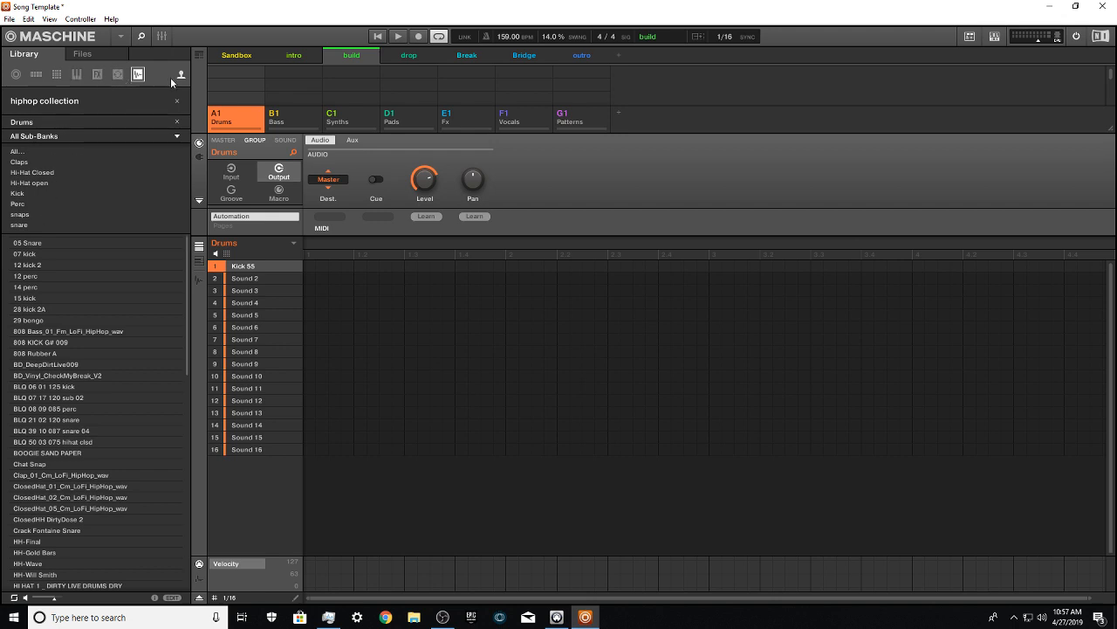
left_click(18, 194)
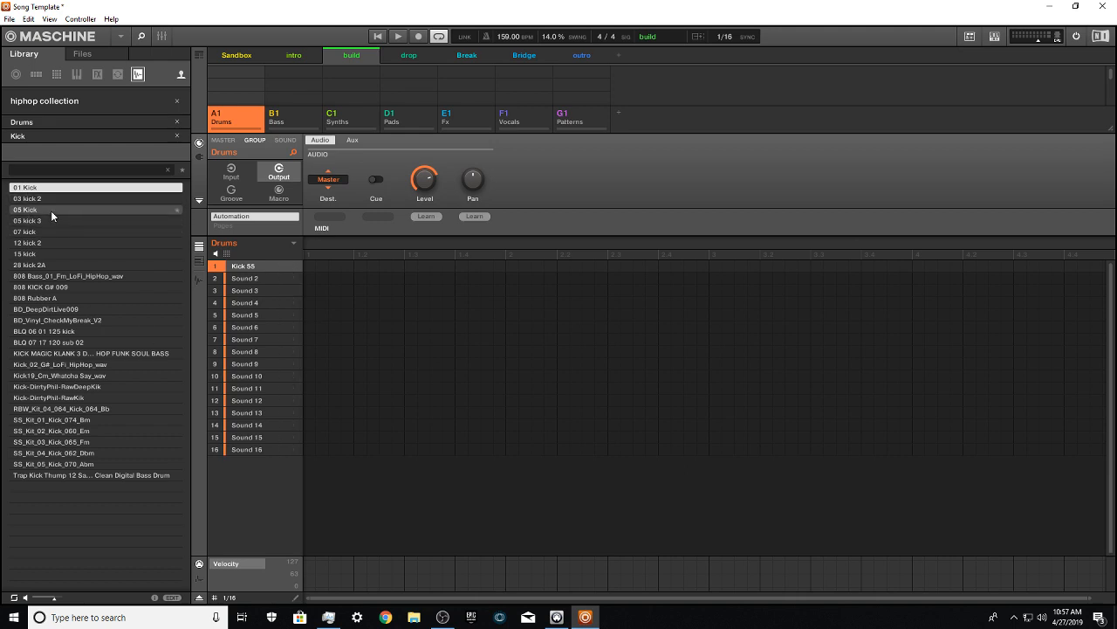
Step: Audition several kick samples and load 03 kick 2 into the first sound slot of the Drums group
left_click(53, 209)
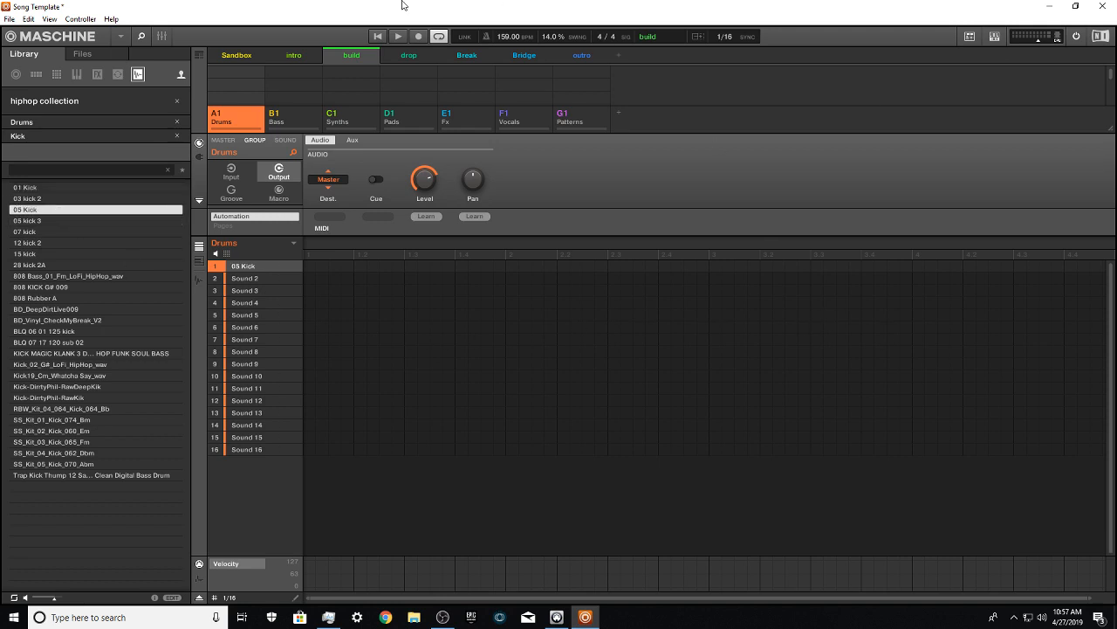
left_click(60, 222)
left_click(55, 232)
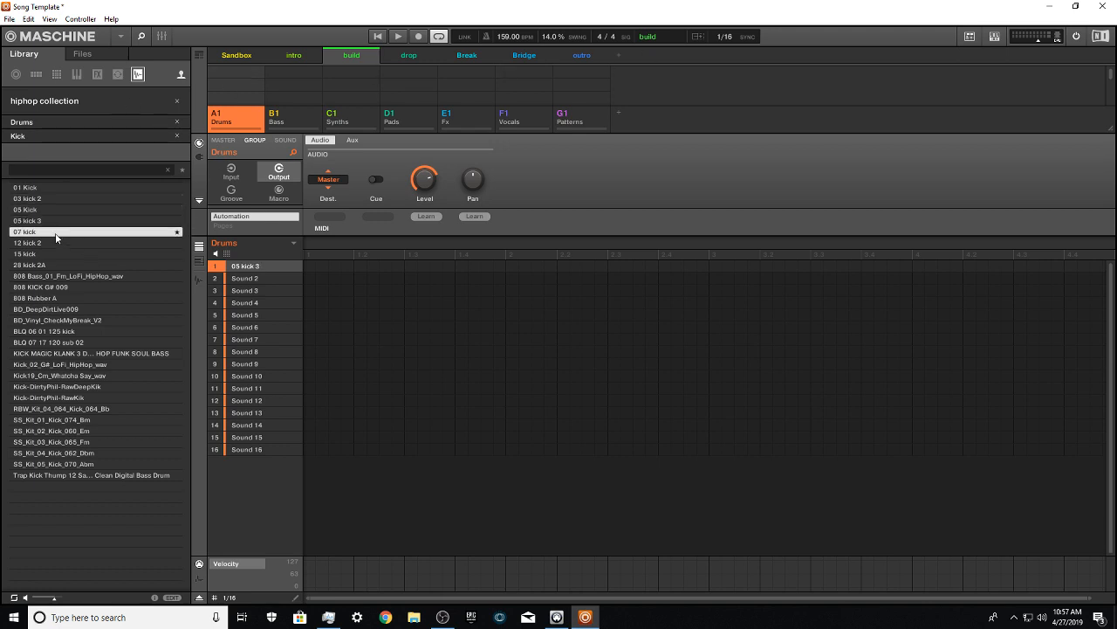
left_click(52, 242)
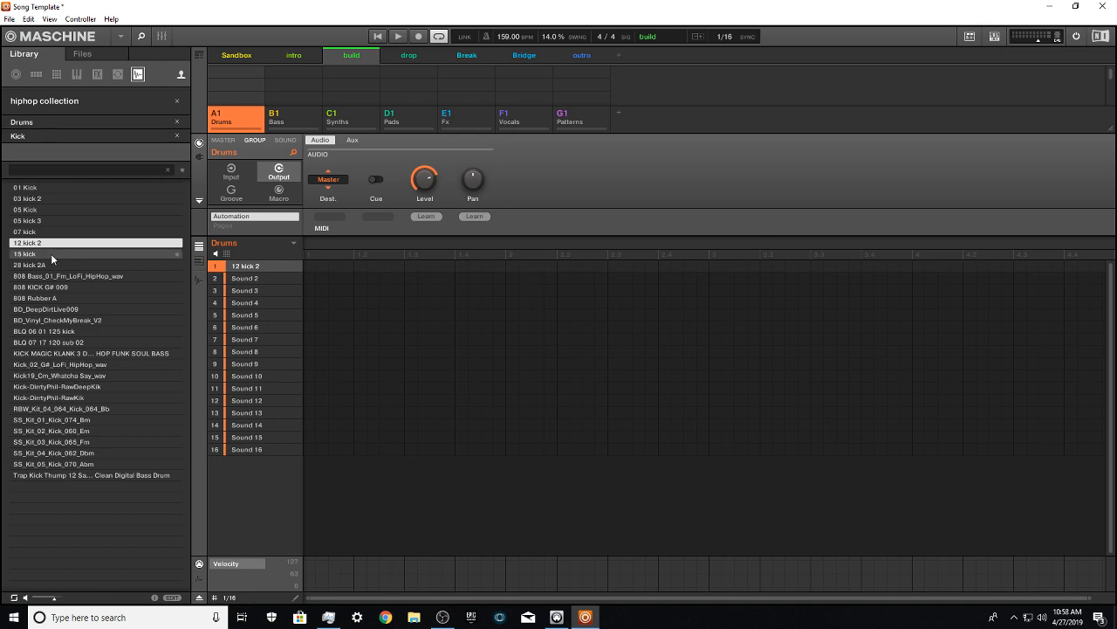
left_click(51, 253)
left_click(45, 189)
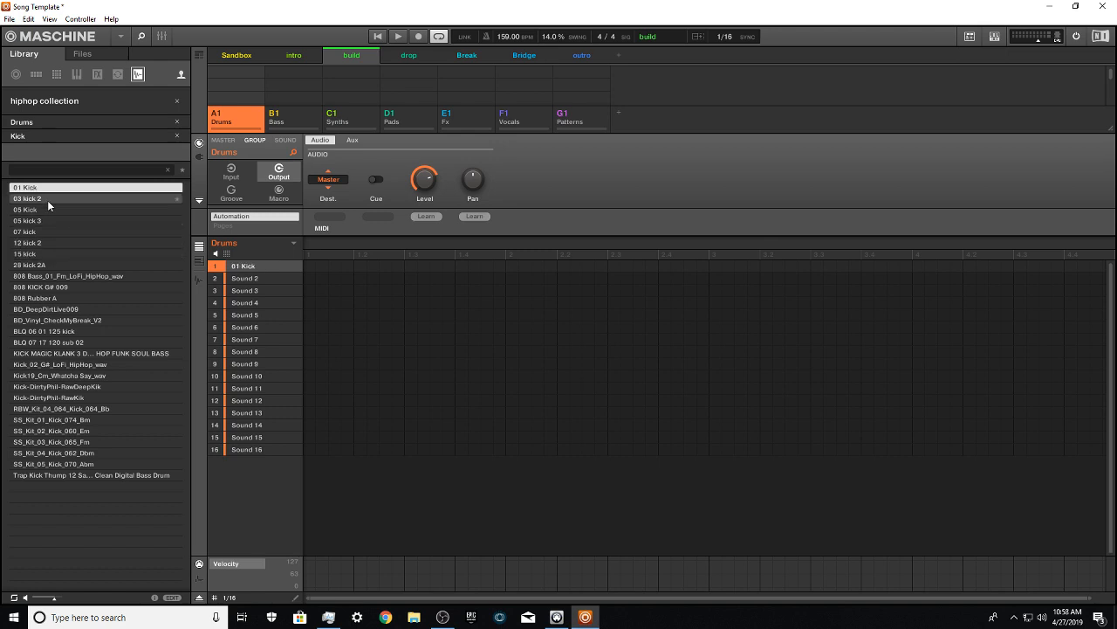
left_click(47, 199)
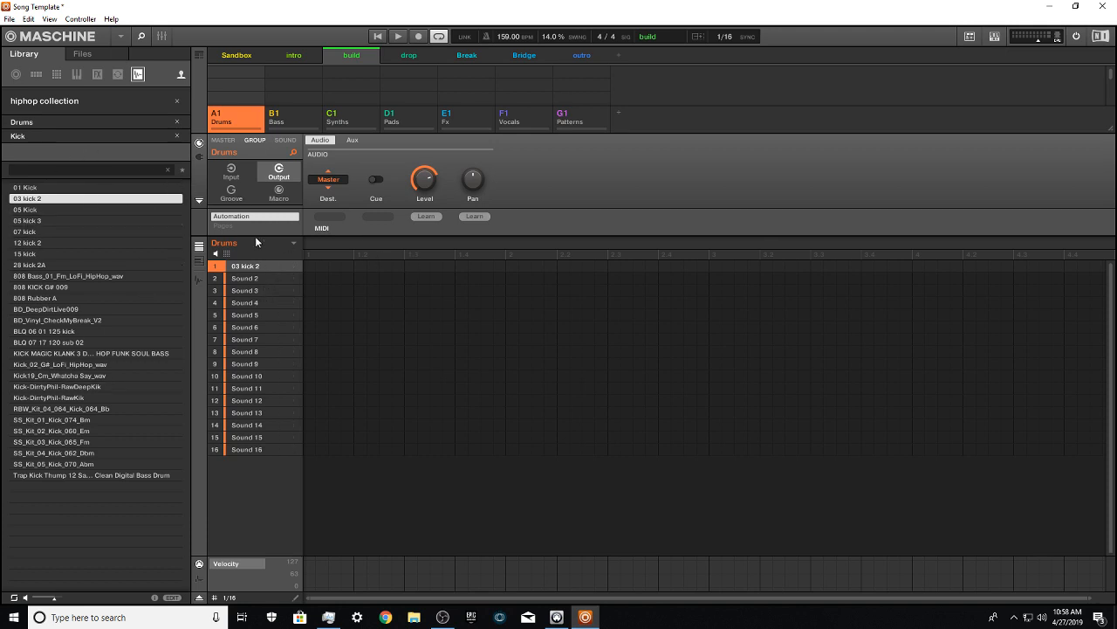
Step: Switch the sample filter from kicks to snares and load BLQ 21 02 120 snare into sound slot 2
left_click(177, 135)
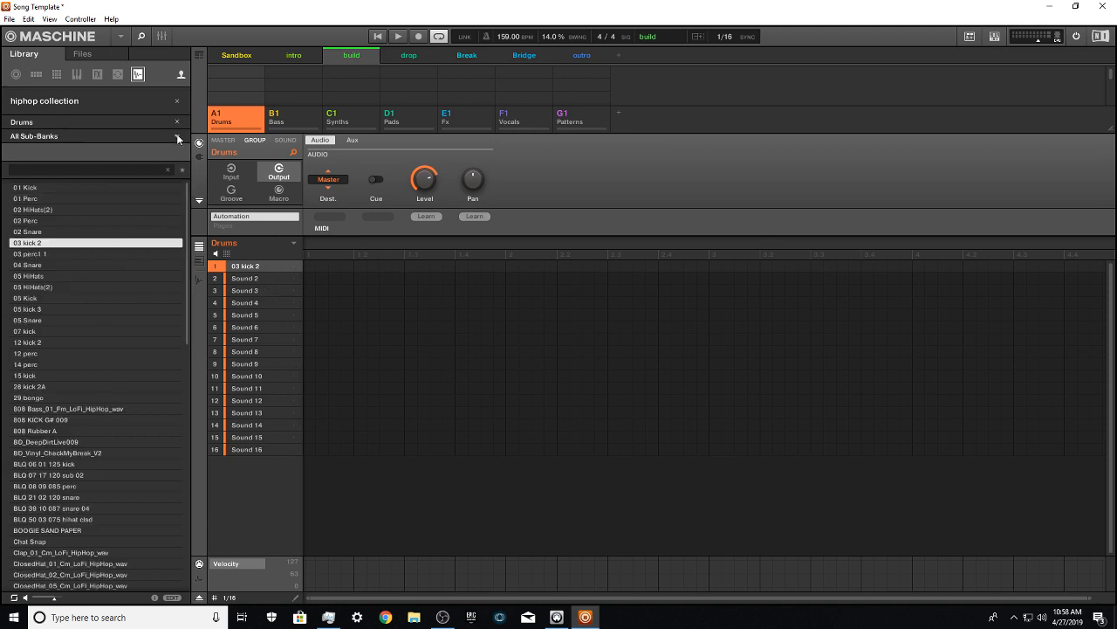
left_click(260, 281)
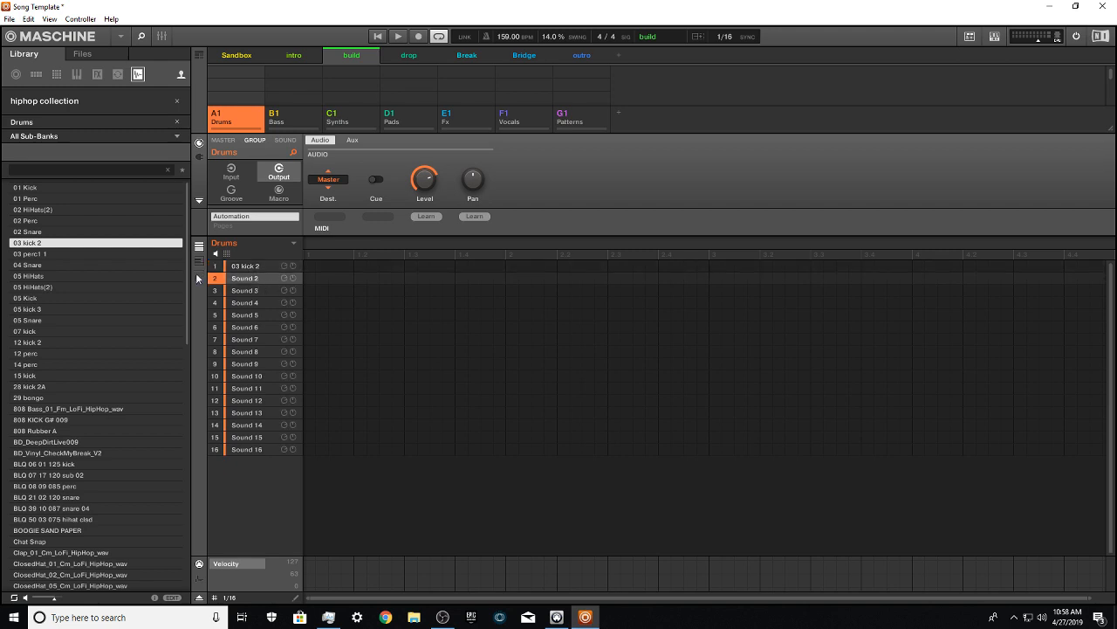
left_click(167, 135)
left_click(20, 225)
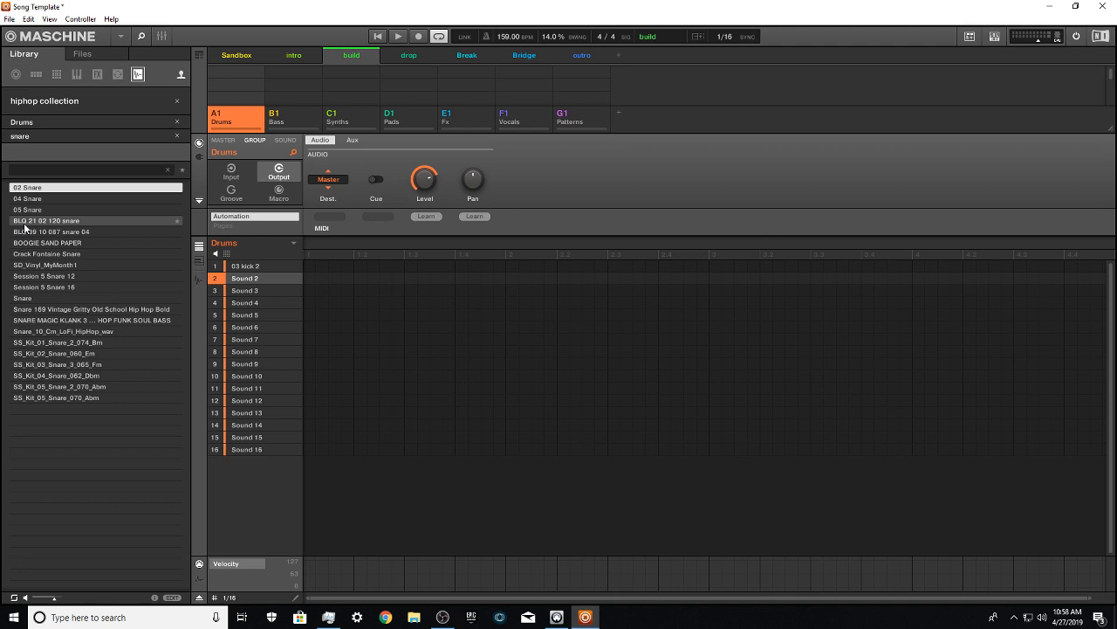
key("Down")
key("Down")
key("Down")
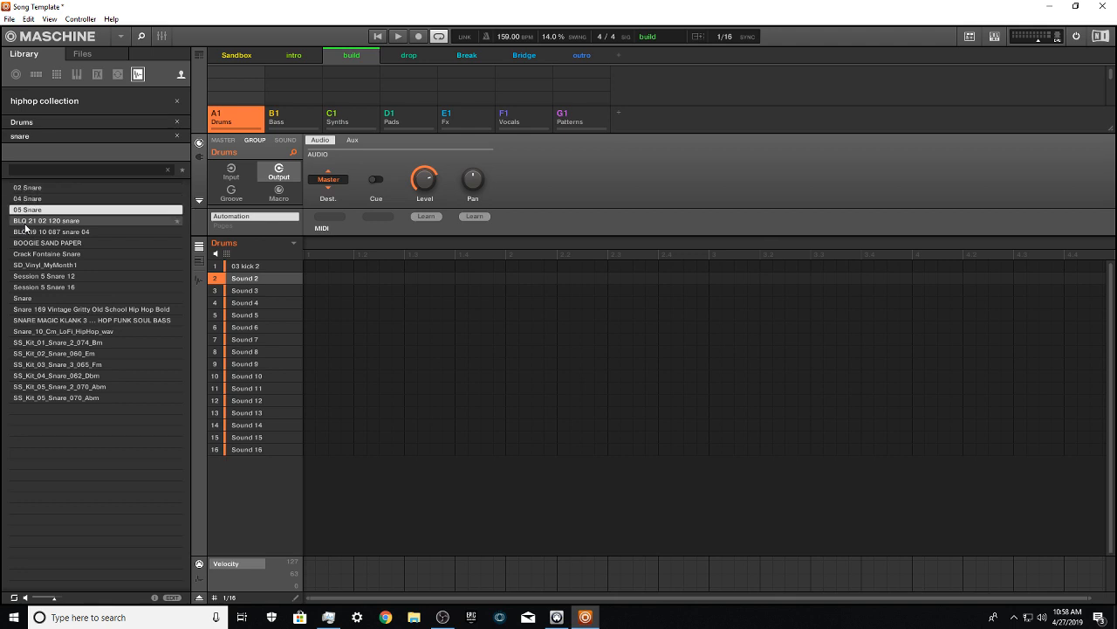
key("Return")
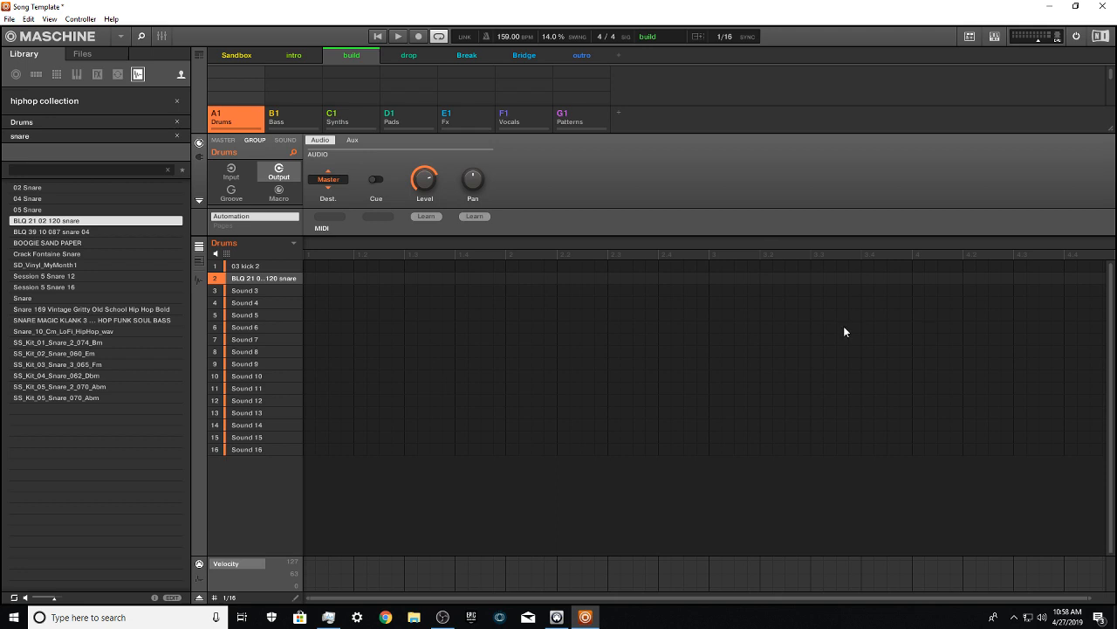
Step: Create a pattern for the Drums group and set its length to 4 bars
left_click(885, 250)
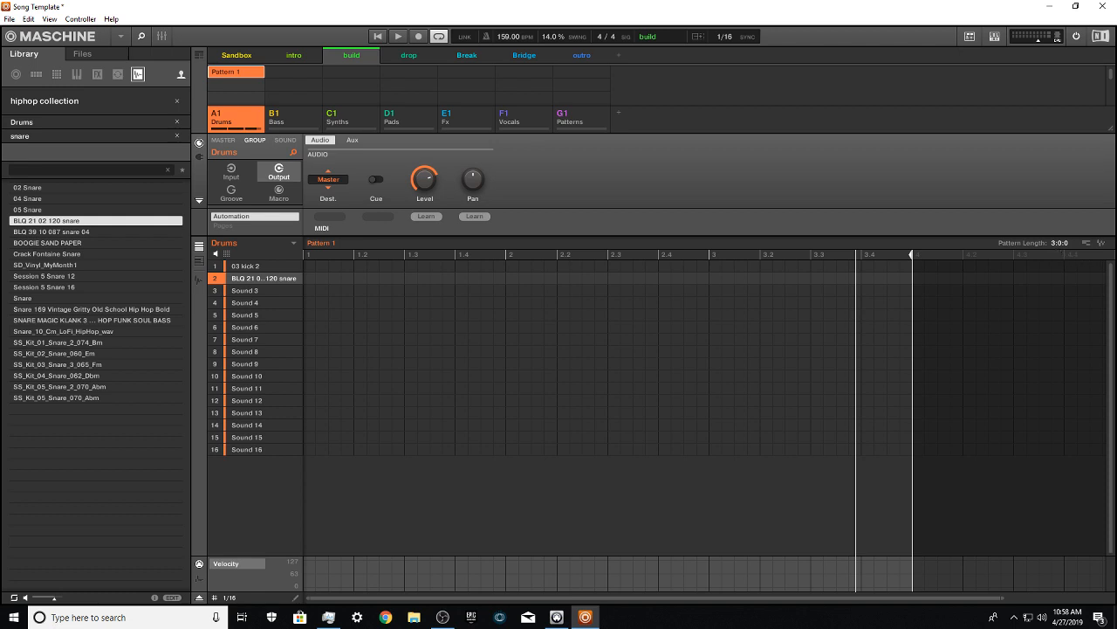
mouse_move(1060, 243)
left_mouse_down()
mouse_move(1060, 218)
mouse_move(1060, 234)
left_mouse_up()
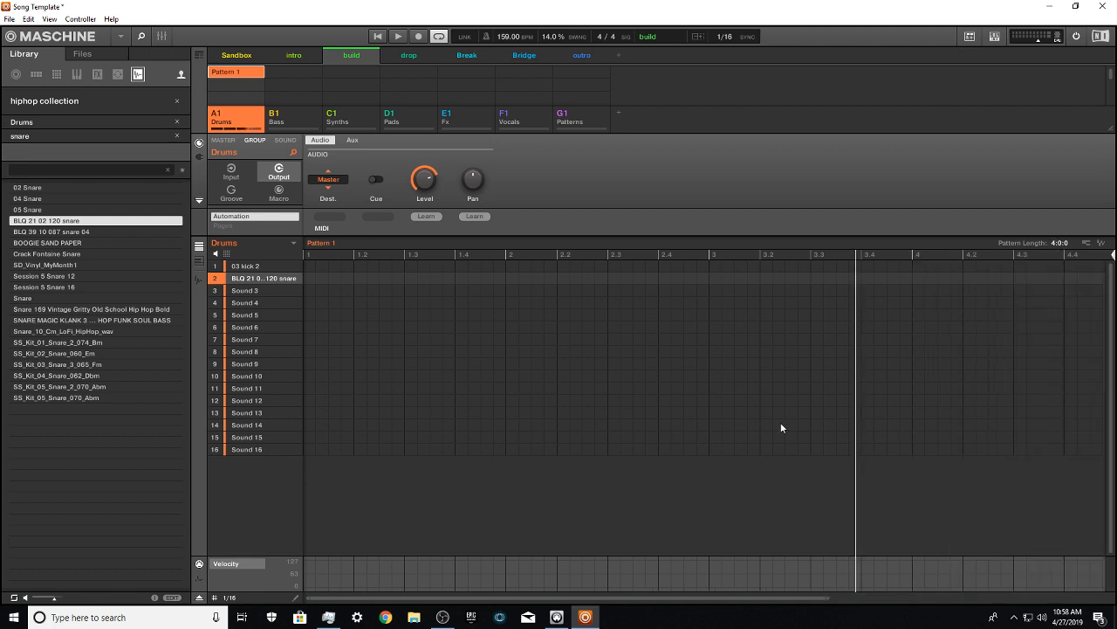
left_click_drag(824, 598, 1101, 598)
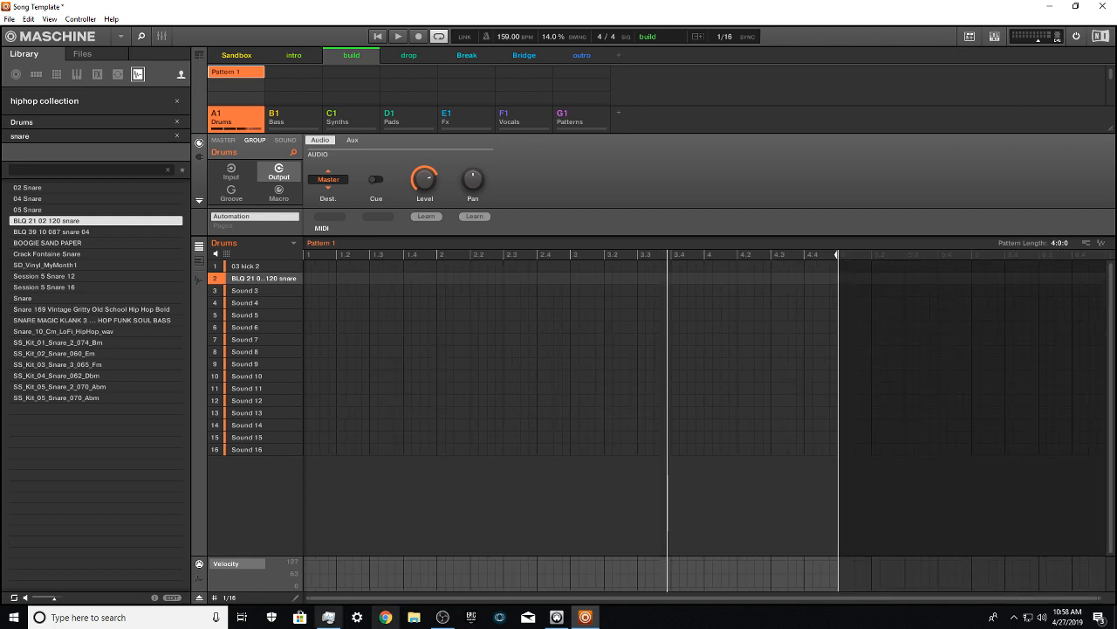
Step: Set the pattern's step grid to 1/32
left_click(231, 597)
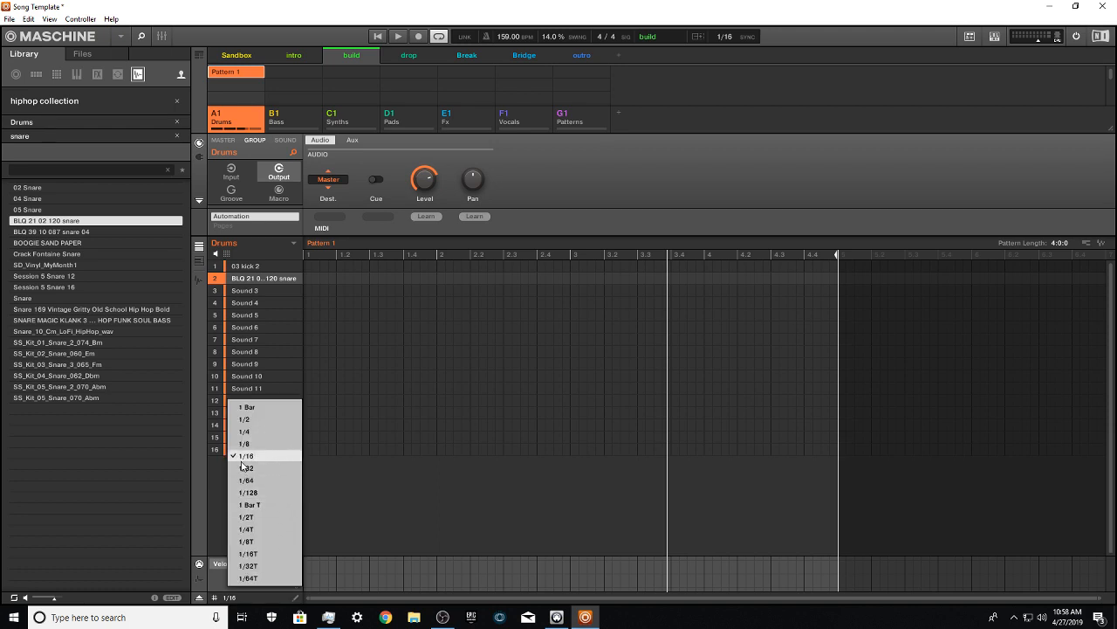
left_click(281, 467)
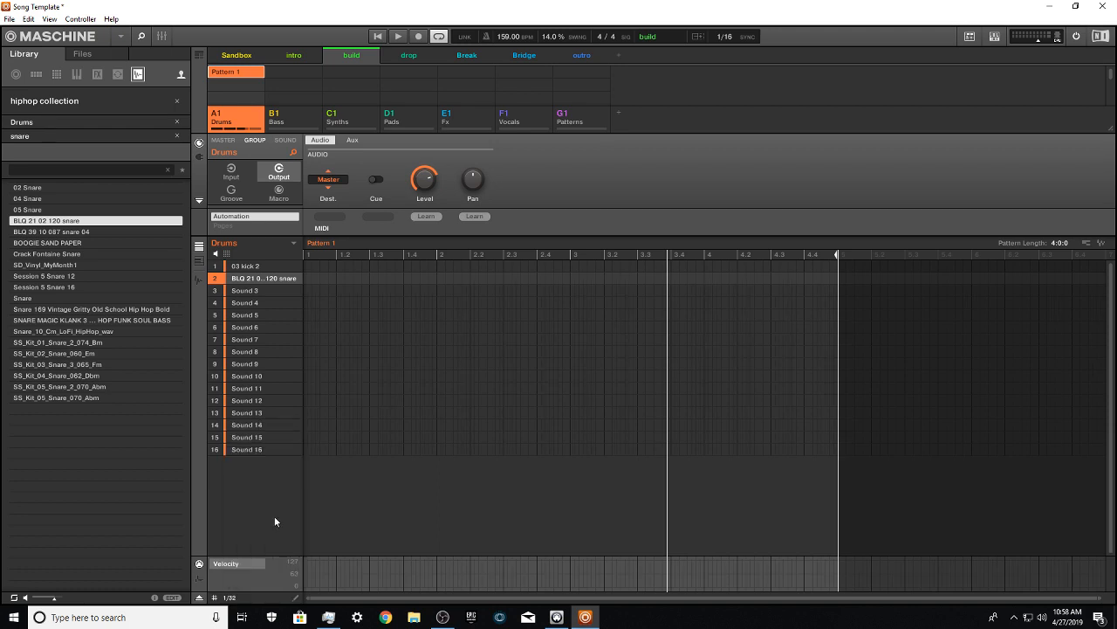
left_click(234, 597)
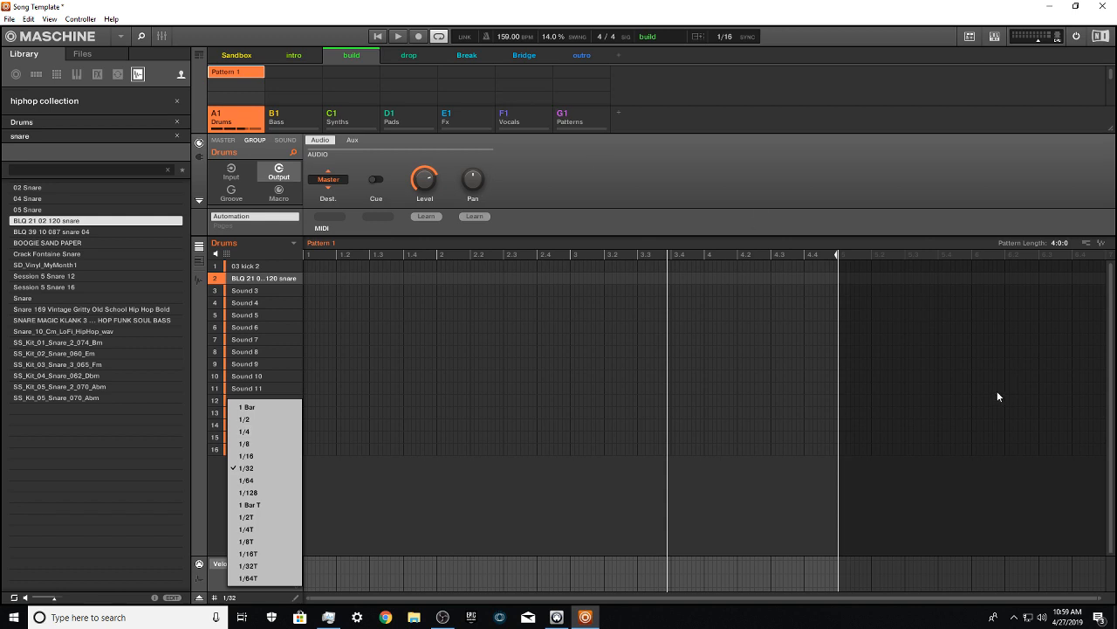
left_click(620, 596)
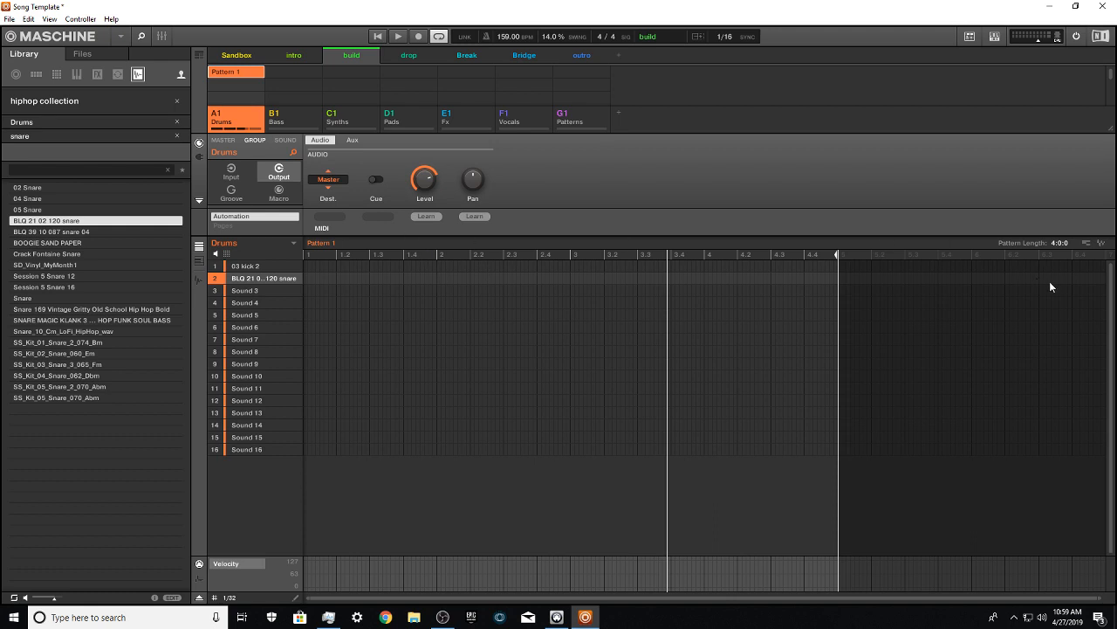
Step: Shorten Pattern 1 to 1 bar and bring it back to 4 bars
left_click_drag(1054, 243, 1055, 270)
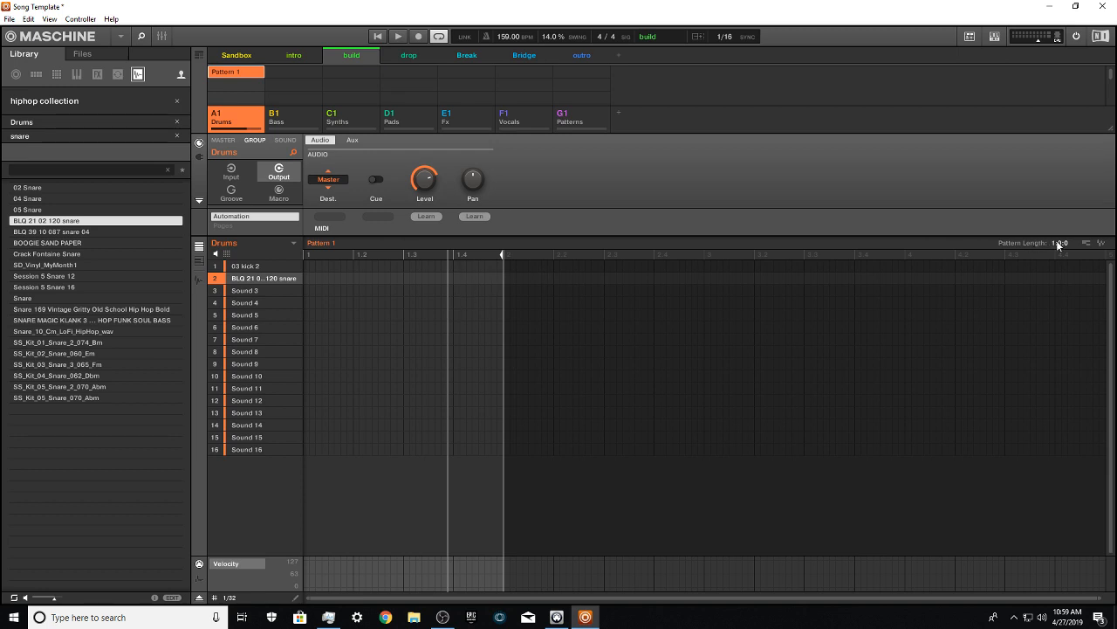
left_click_drag(1056, 244, 1057, 218)
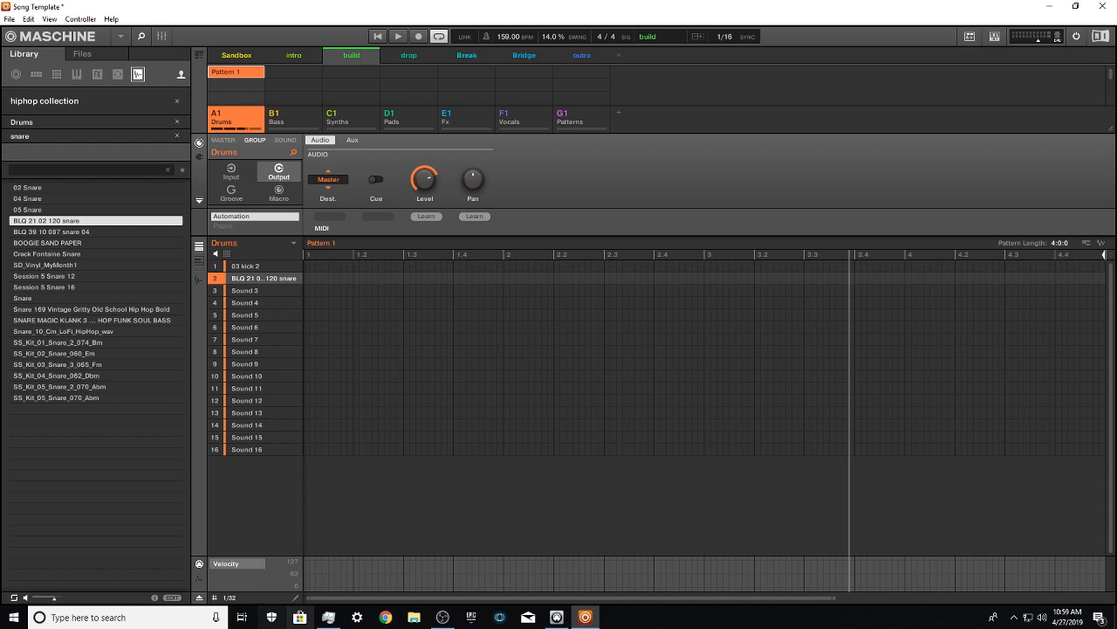
Step: Set the pattern's step grid back to 1/16
left_click(230, 598)
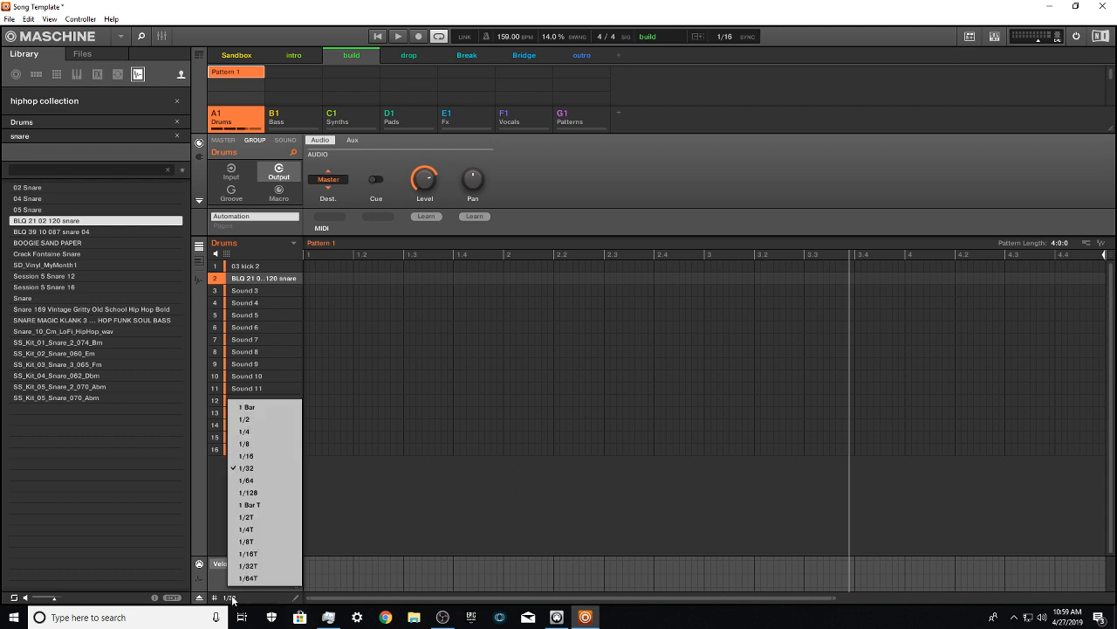
left_click(247, 456)
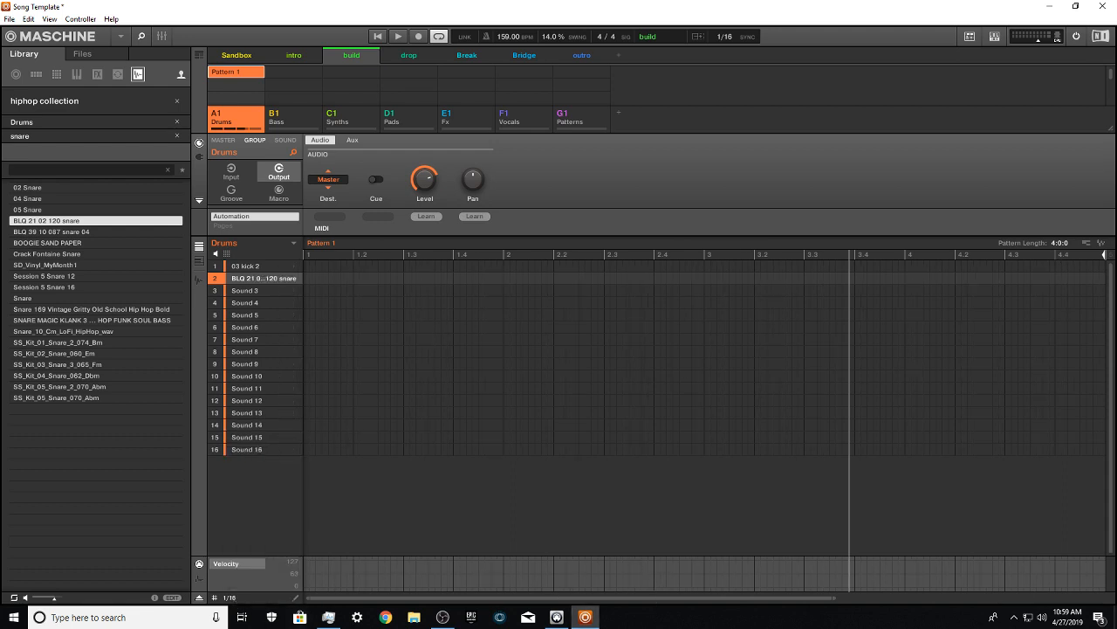
left_click_drag(659, 598, 659, 567)
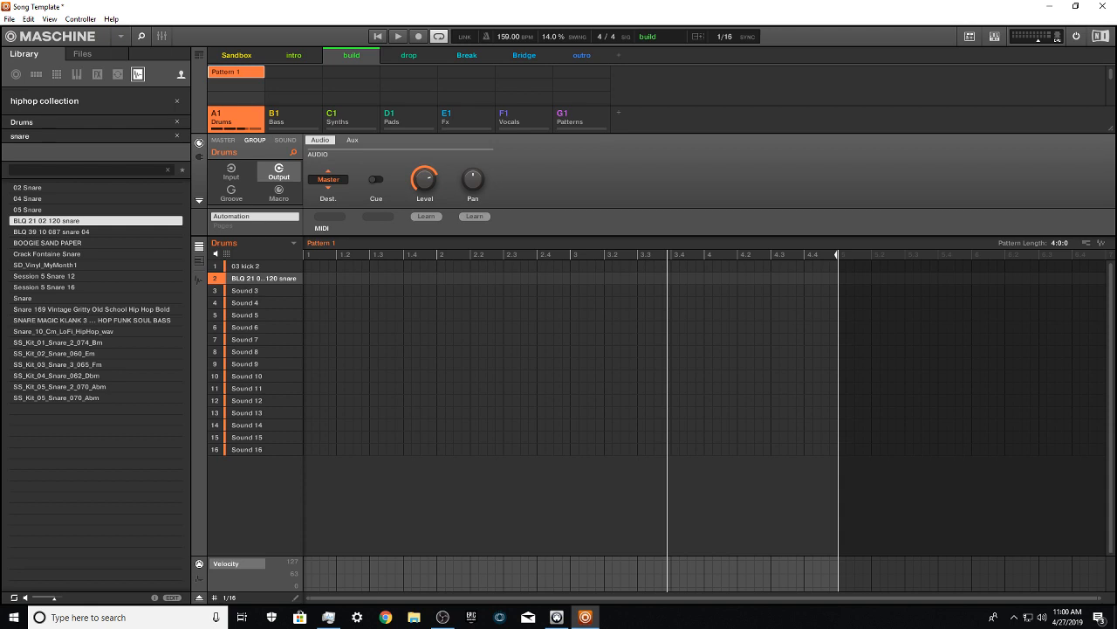
Step: Record a live kick and snare performance into the 4-bar Pattern 1 and stop the transport
key("ctrl+space")
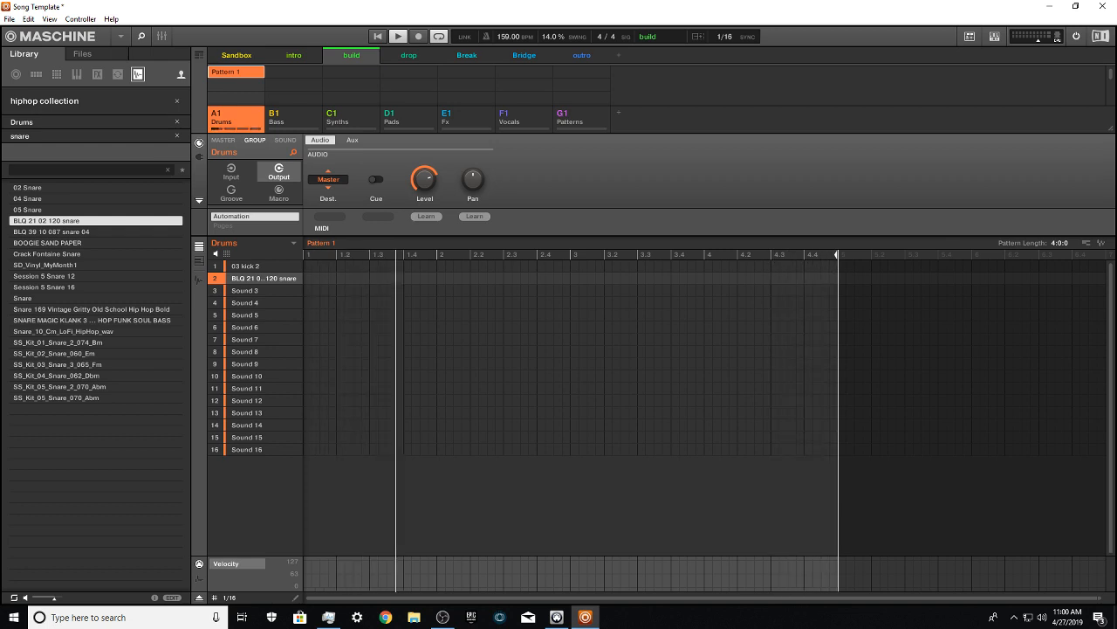
key("r")
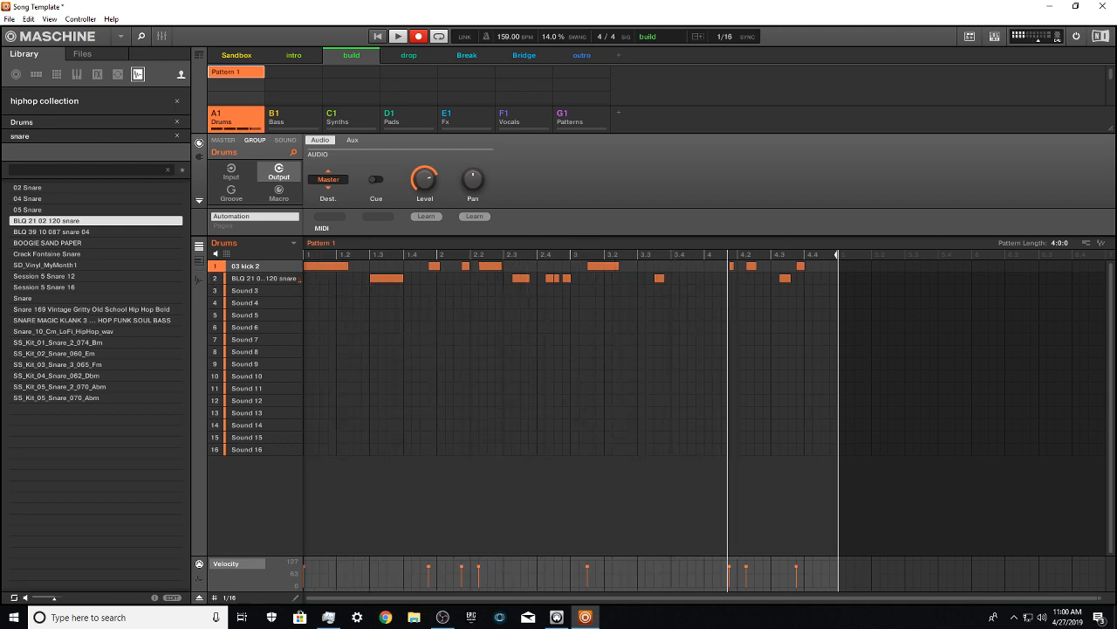
key("space")
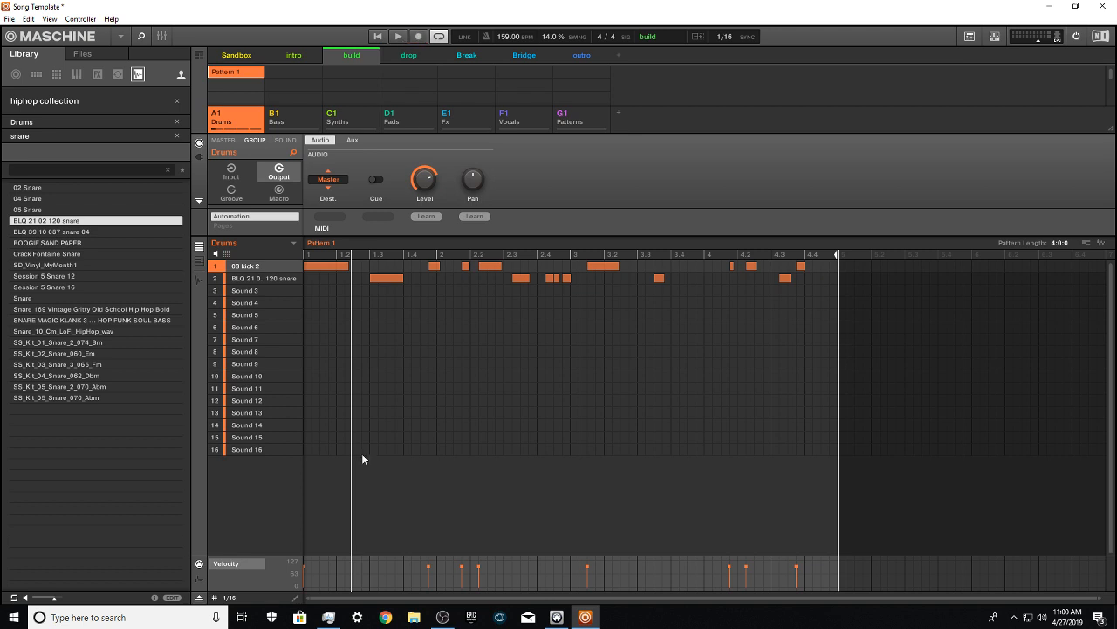
Step: Move the kick note just before bar 2 onto the start of bar 2 and restart playback from the beginning
left_click(397, 278)
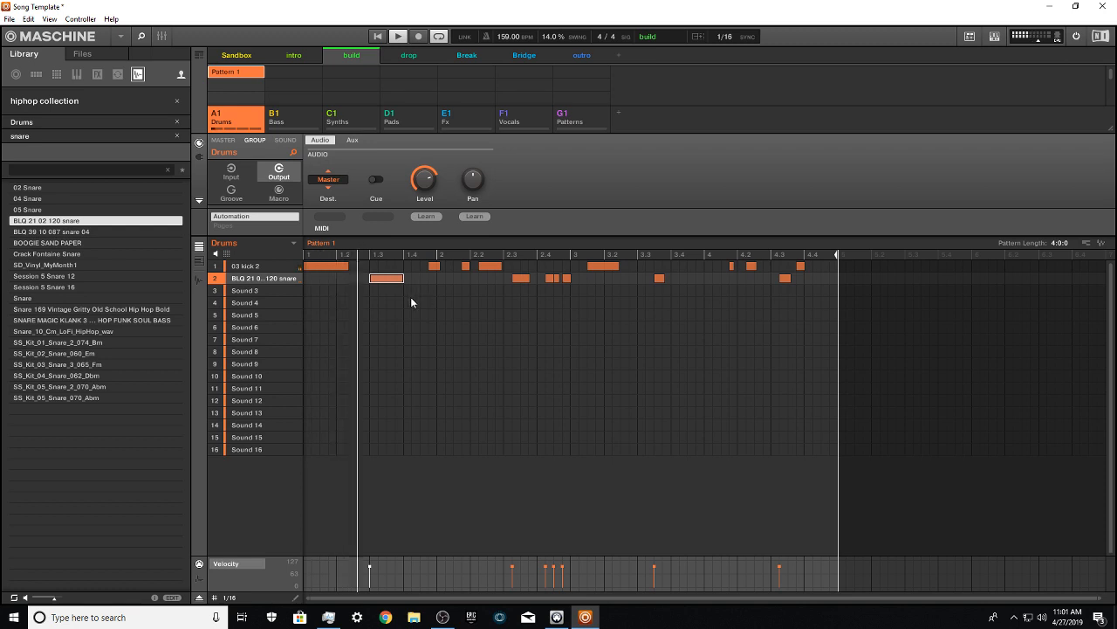
left_click(449, 266)
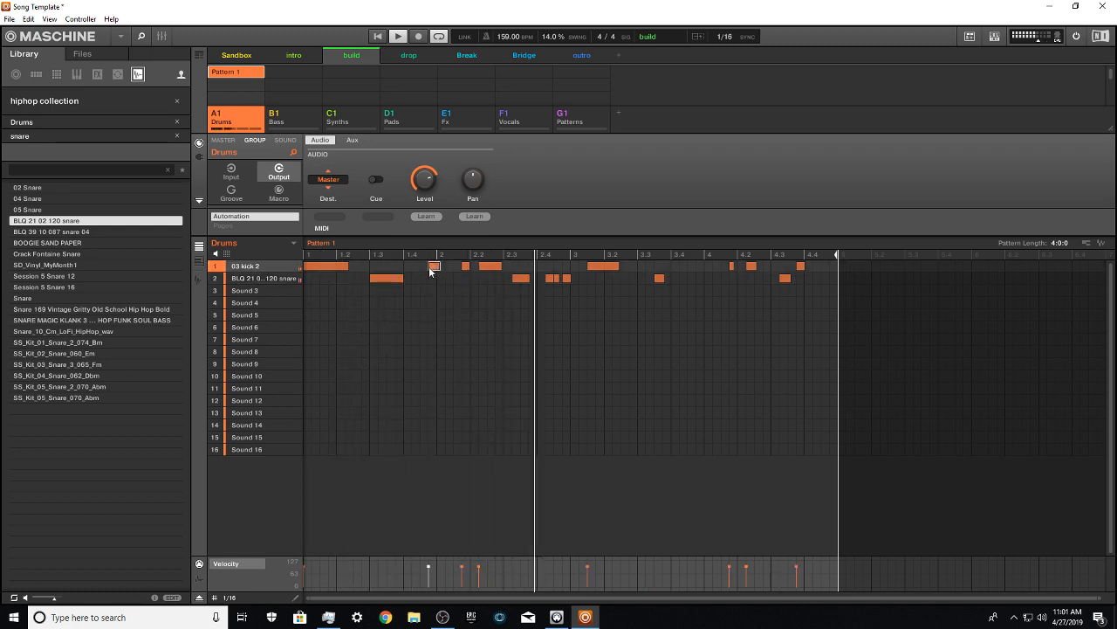
left_click_drag(448, 269, 436, 267)
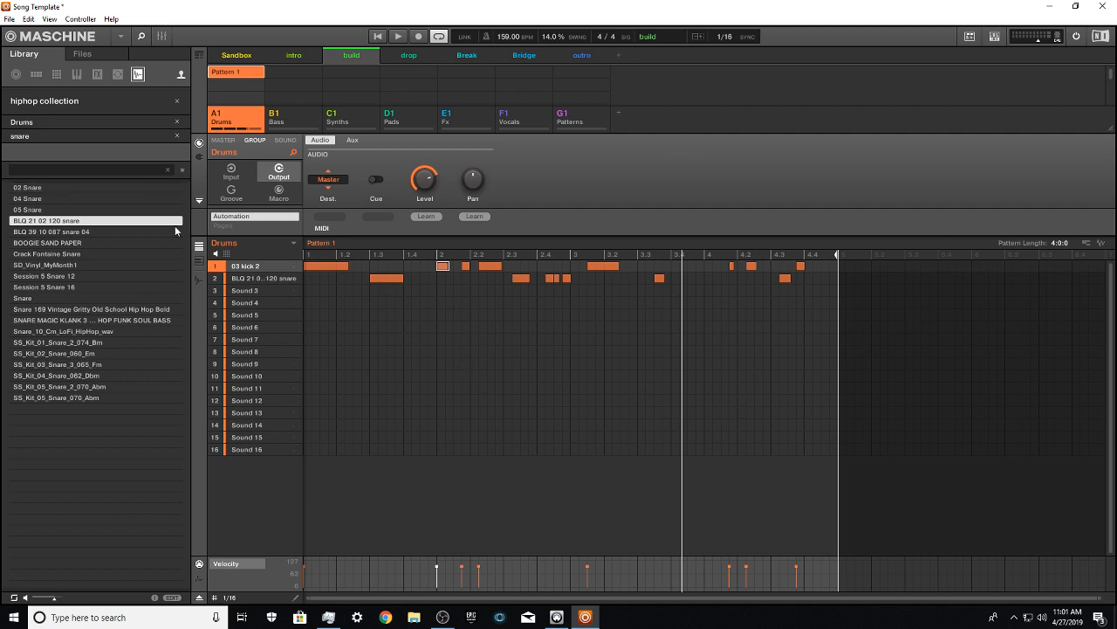
left_click(377, 36)
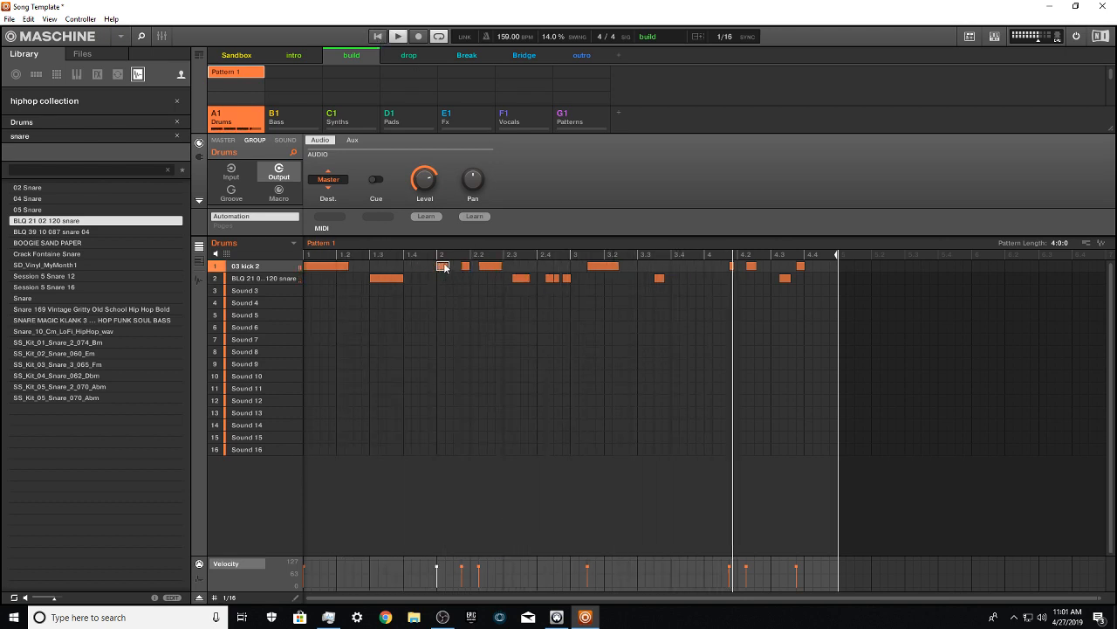
Step: Move the kick at the start of bar 2 two sixteenths earlier and shift bar 2's kick and snare notes one sixteenth earlier
left_click_drag(439, 267, 429, 273)
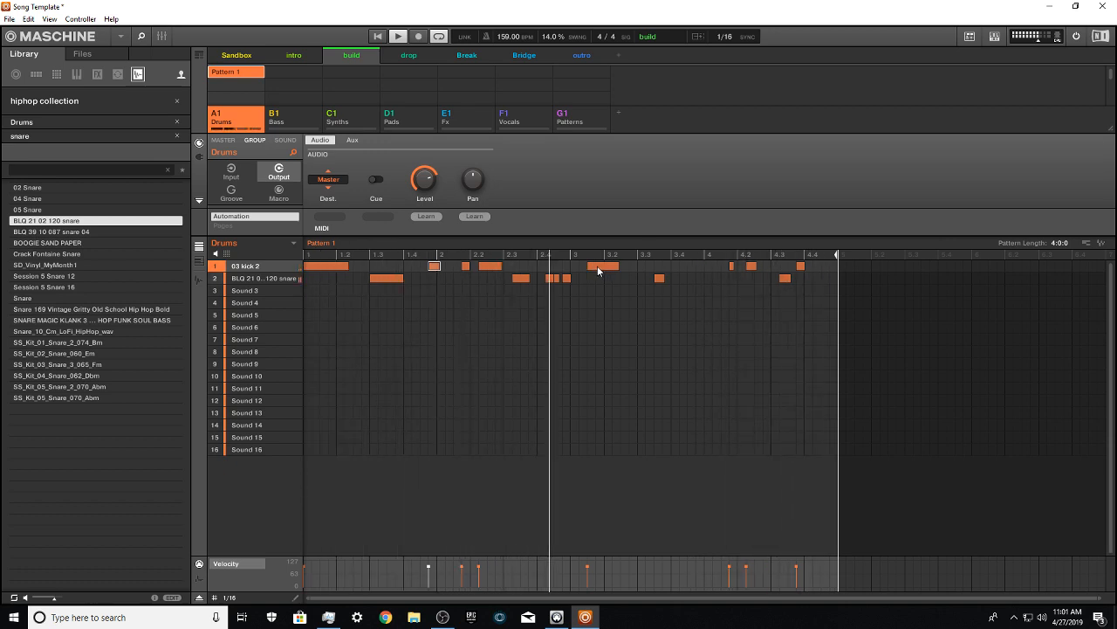
left_click_drag(597, 270, 603, 271)
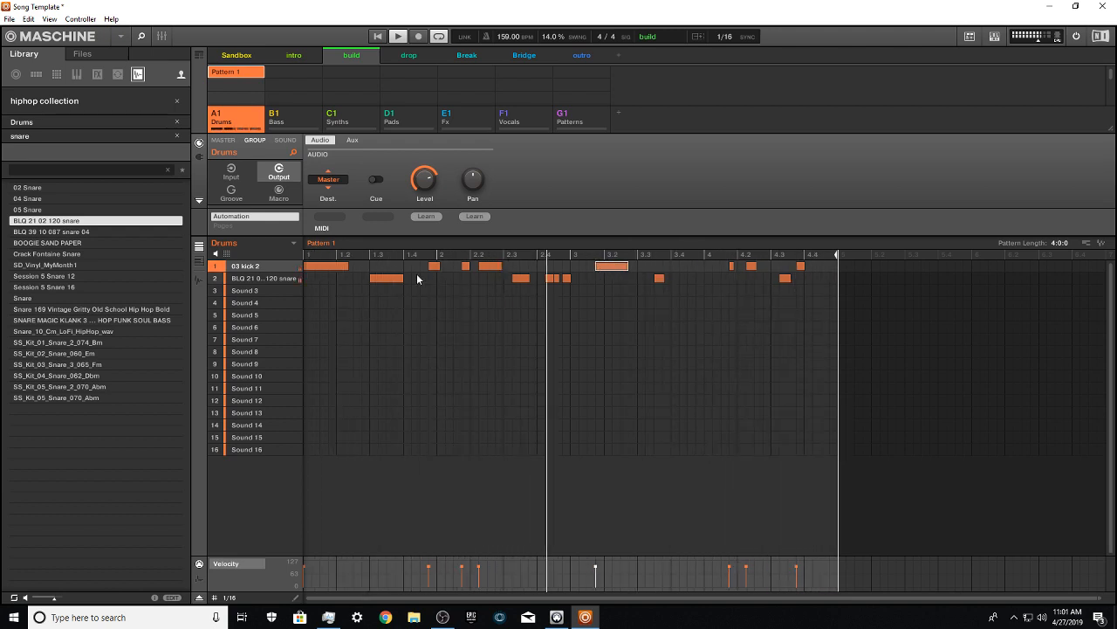
left_click_drag(434, 266, 426, 268)
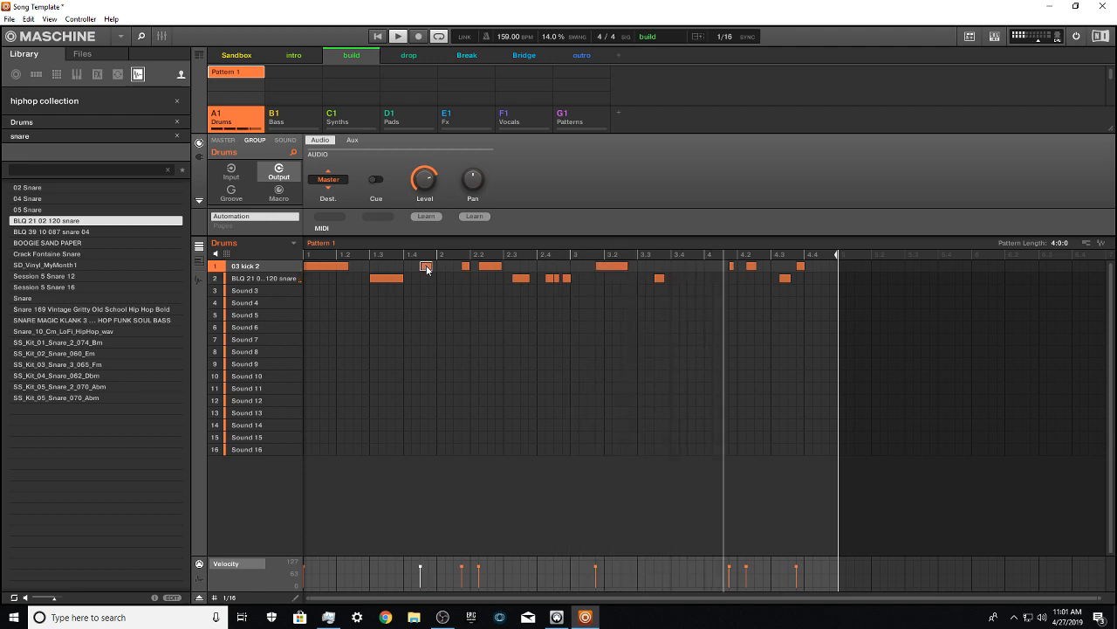
left_click_drag(592, 305, 480, 269)
left_click(494, 268)
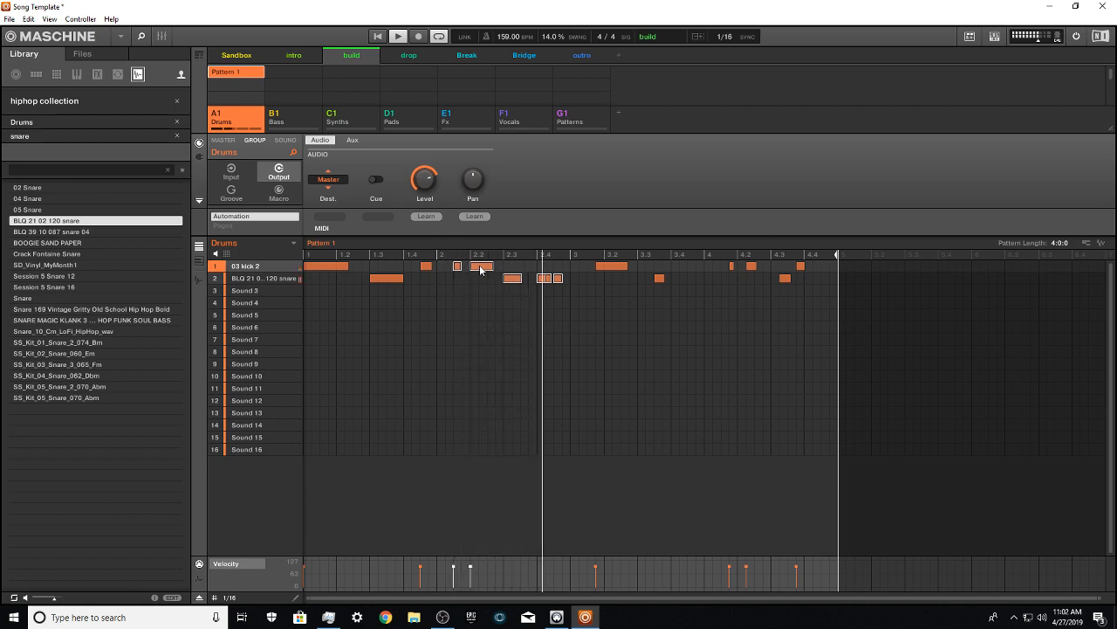
Step: Move the long bar 3 kick two sixteenths earlier and the bar 3 snare one sixteenth earlier
mouse_move(599, 269)
left_mouse_down()
mouse_move(590, 277)
mouse_move(588, 266)
left_mouse_up()
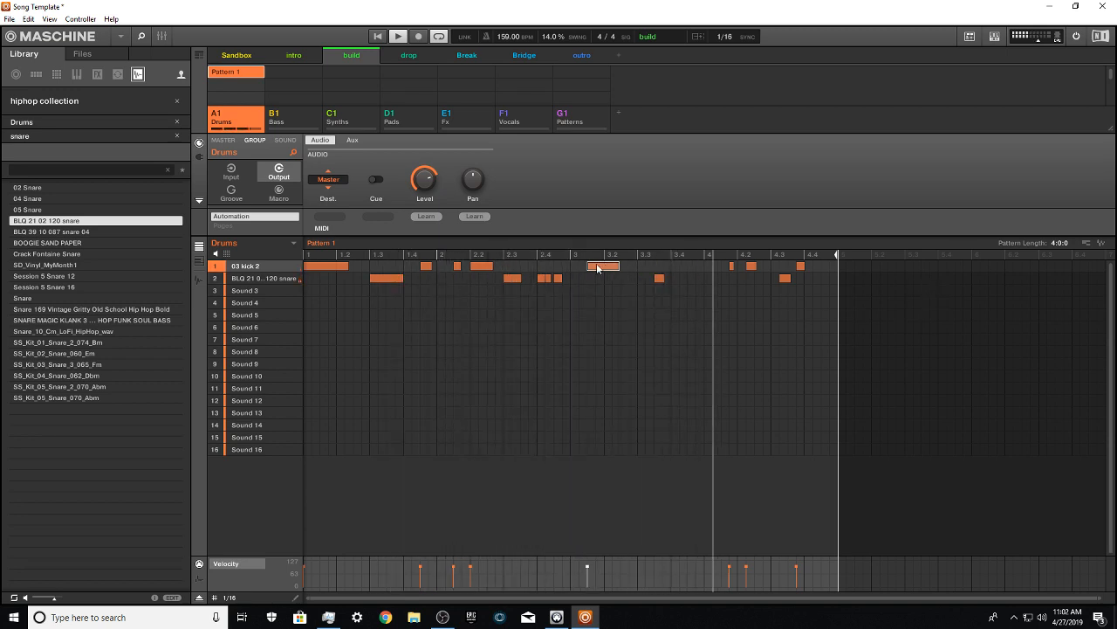
left_click_drag(599, 266, 591, 266)
left_click_drag(659, 278, 650, 279)
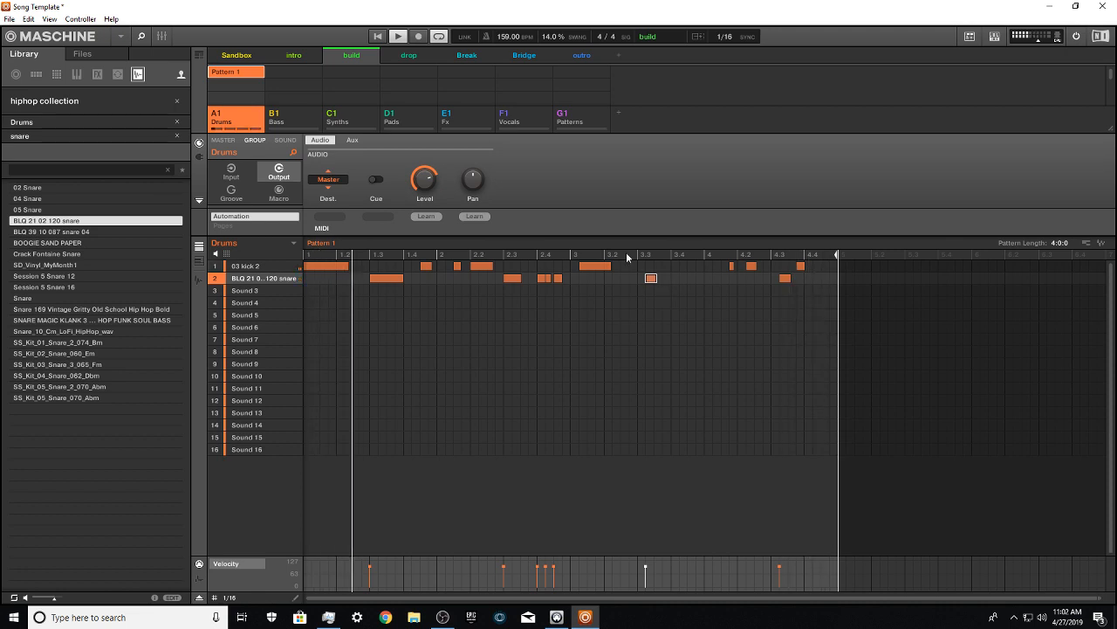
Step: Shift all bar 4 kick and snare notes one sixteenth earlier and place the bar 3 snare on beat 3.3
left_click_drag(838, 294, 725, 262)
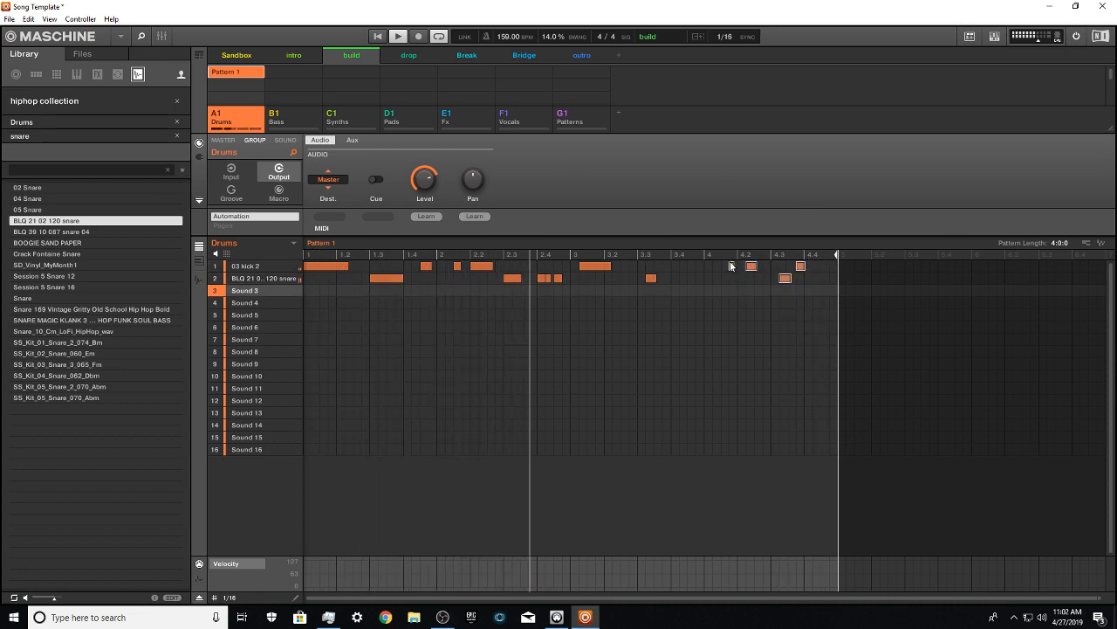
key("Left")
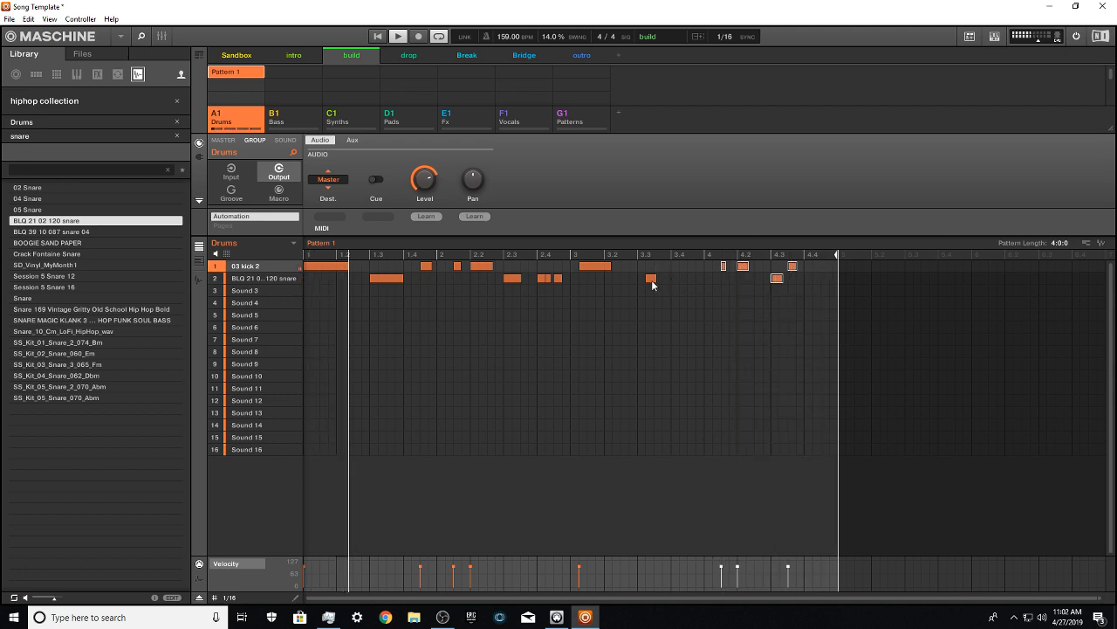
left_click_drag(650, 279, 636, 283)
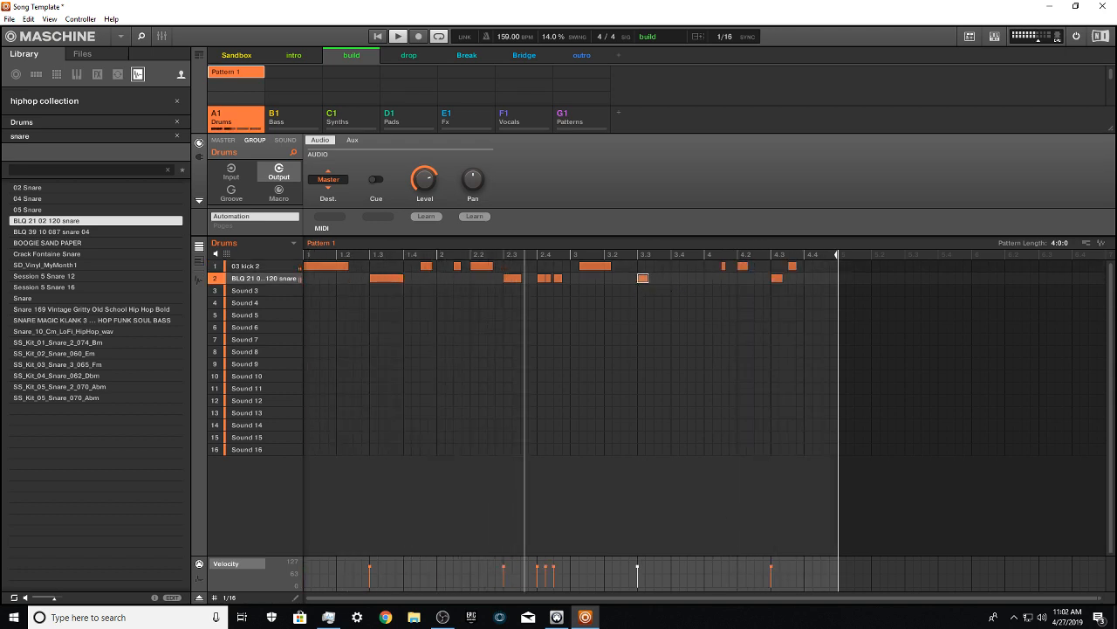
Step: Place the long kick note exactly on the start of bar 3 and stop playback
mouse_move(585, 616)
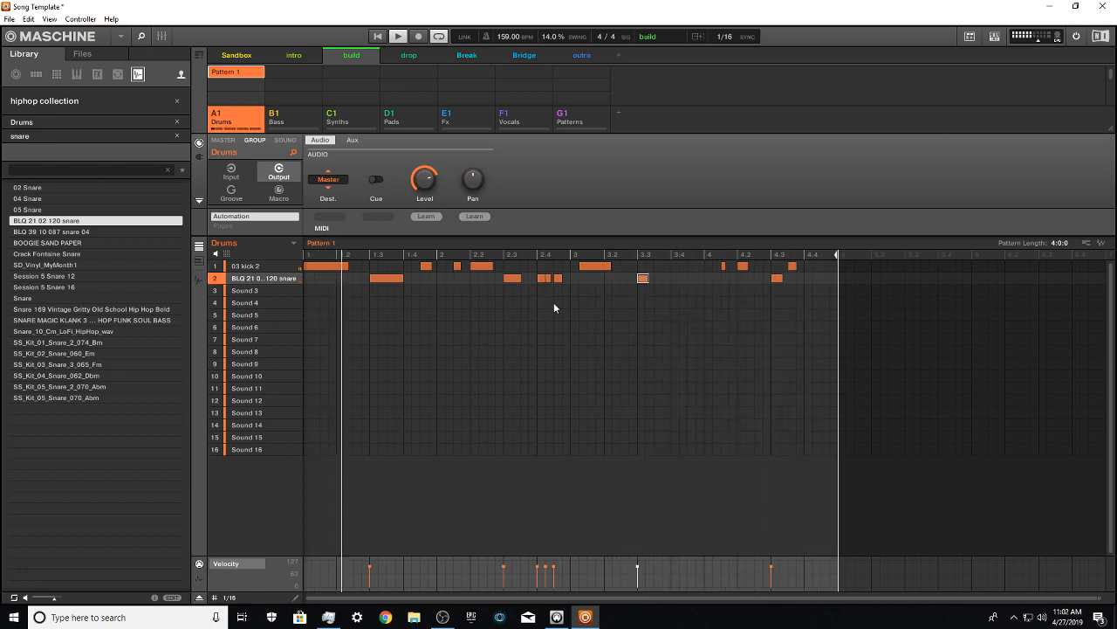
left_click_drag(585, 268, 589, 269)
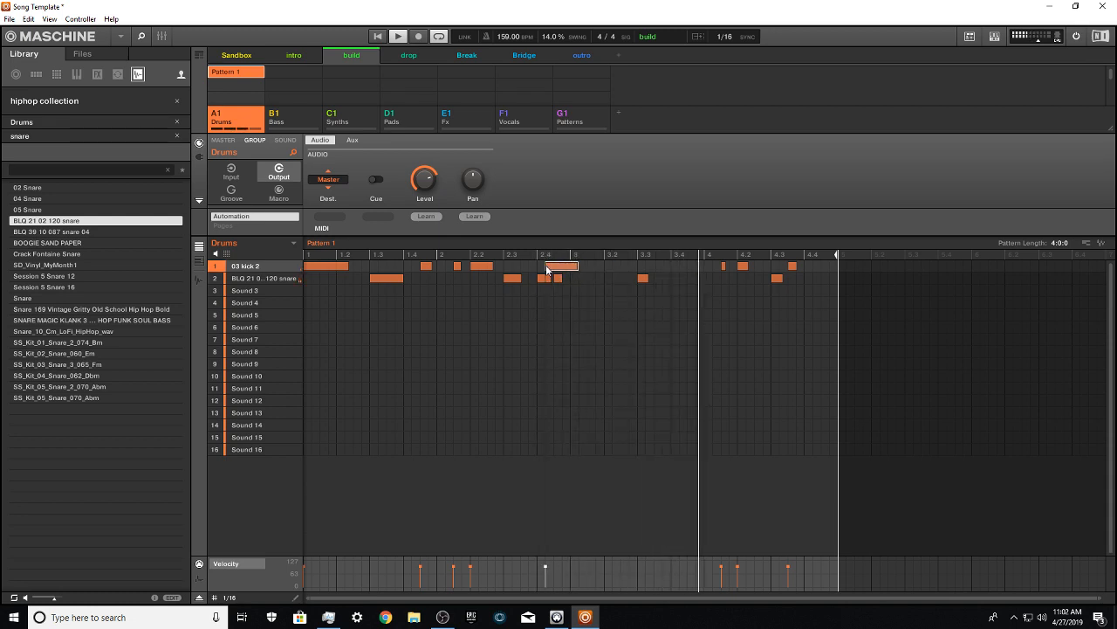
left_click_drag(589, 269, 573, 272)
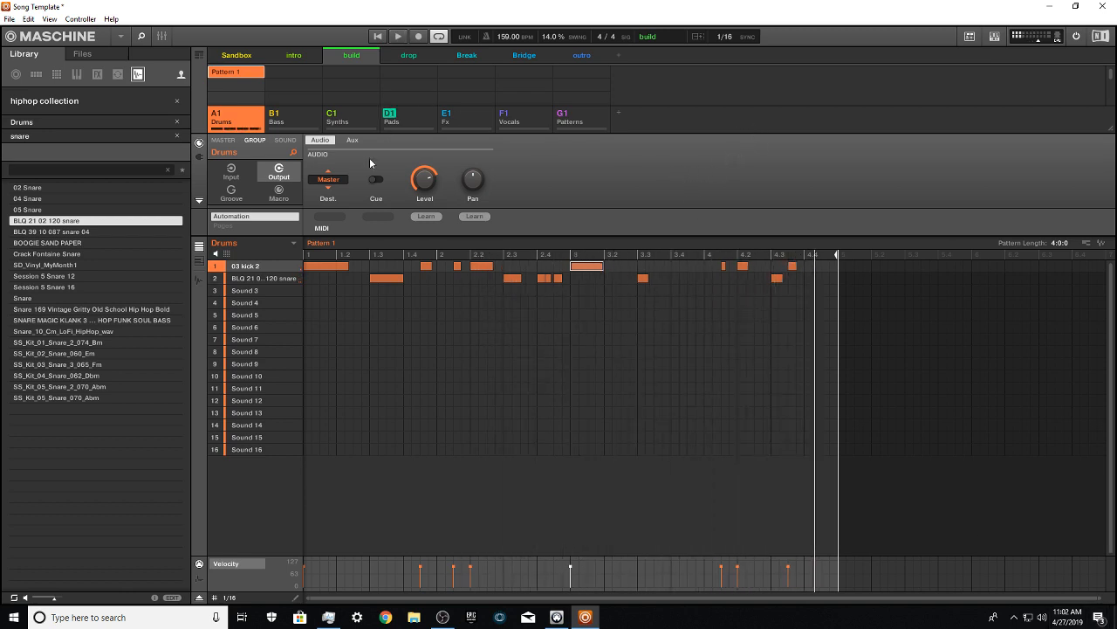
Step: Select the empty Sound 3 slot and filter the library's Drums bank to the Hi-Hat Closed sub-bank
left_click(259, 301)
left_click(264, 279)
left_click(250, 291)
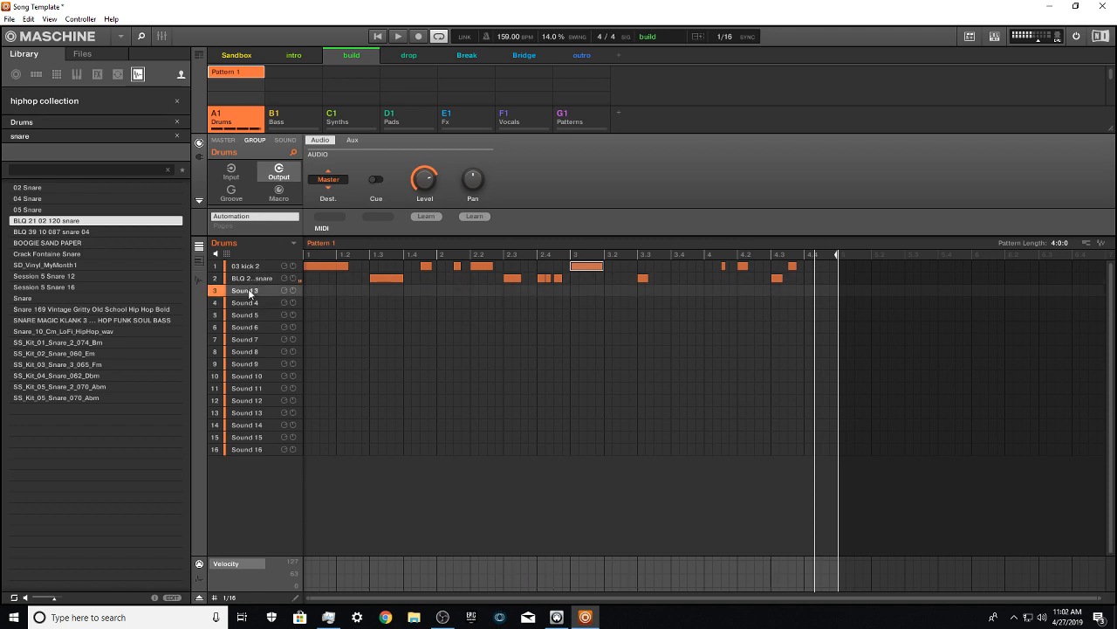
left_click(940, 328)
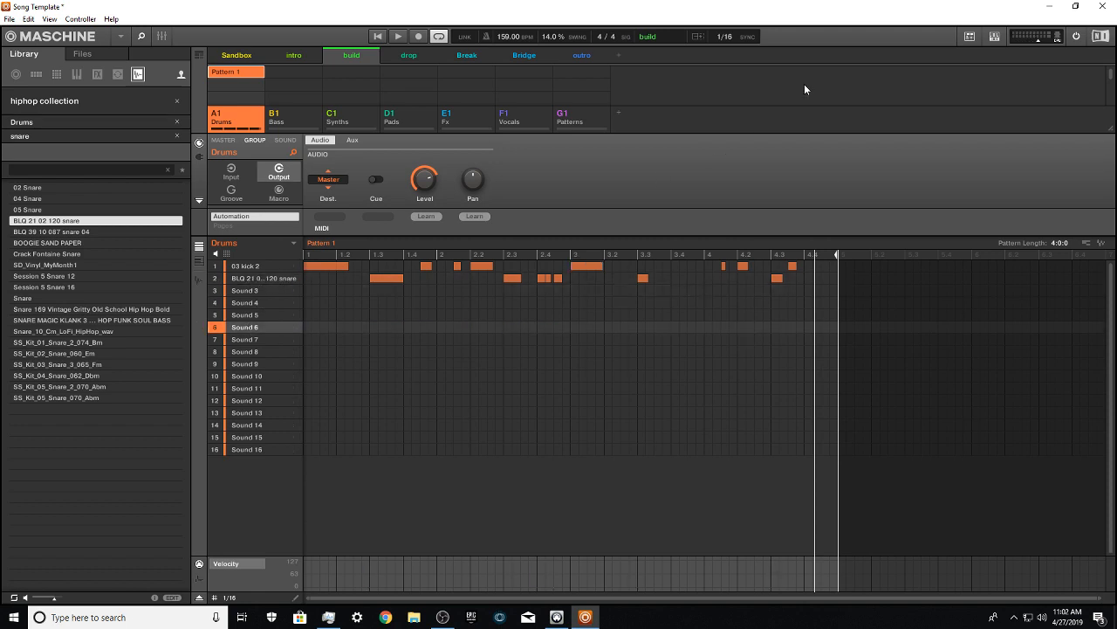
left_click(252, 291)
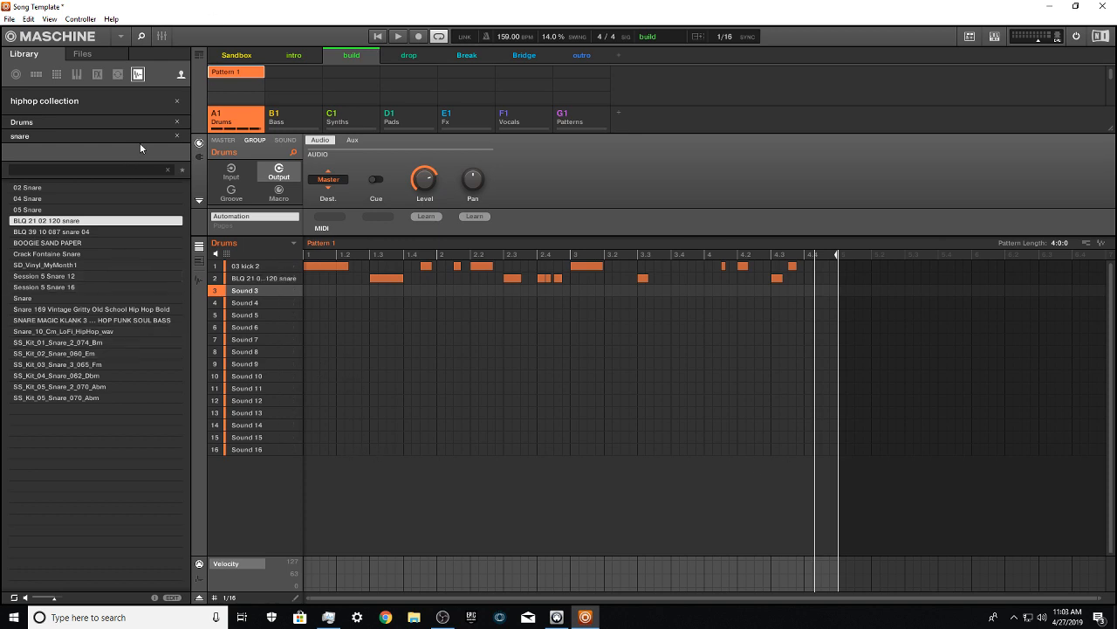
left_click(176, 136)
left_click(178, 140)
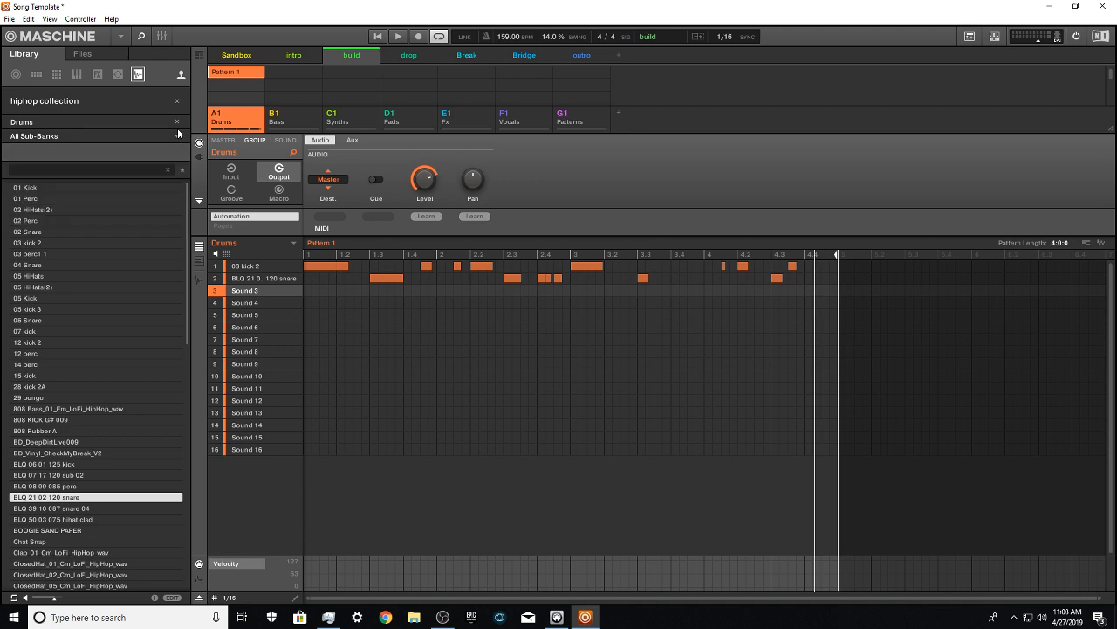
left_click(177, 122)
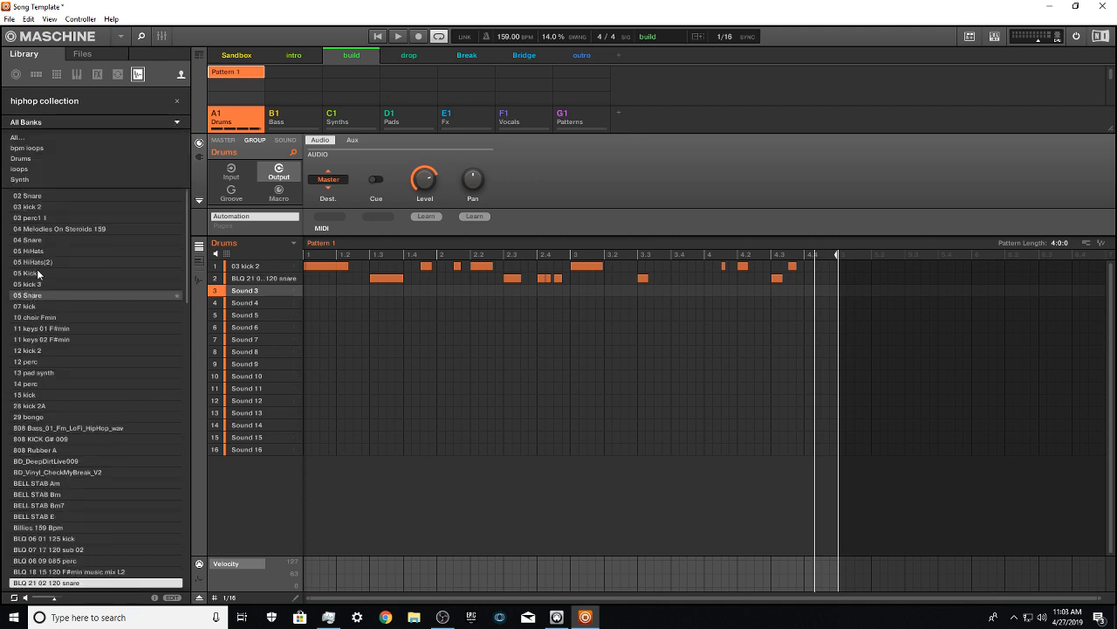
left_click(101, 119)
left_click(102, 119)
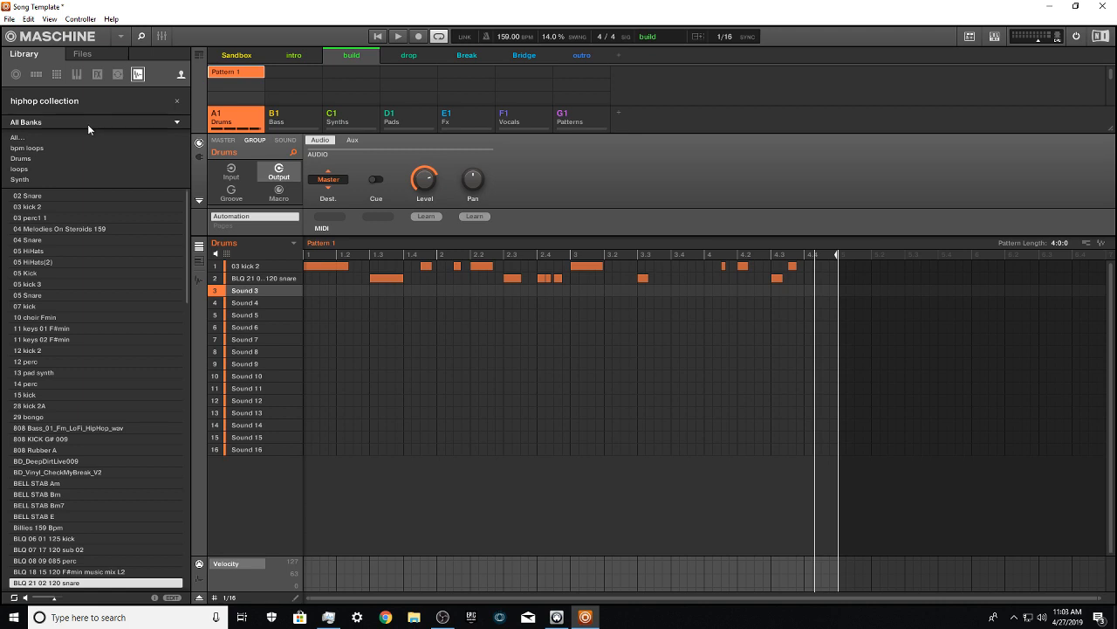
left_click(21, 159)
left_click(40, 137)
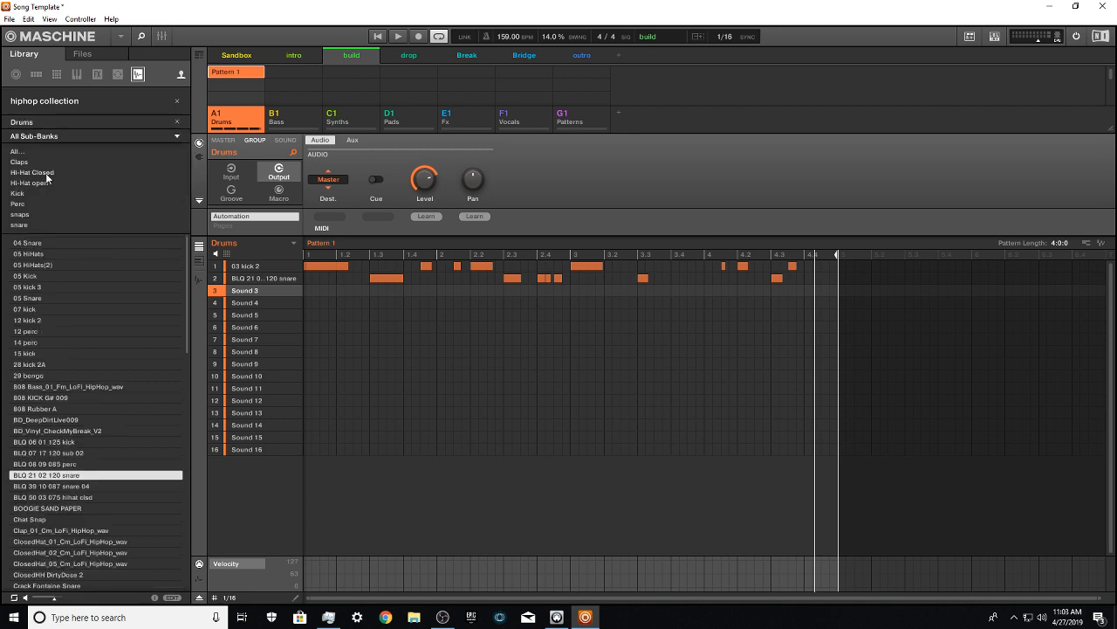
left_click(46, 173)
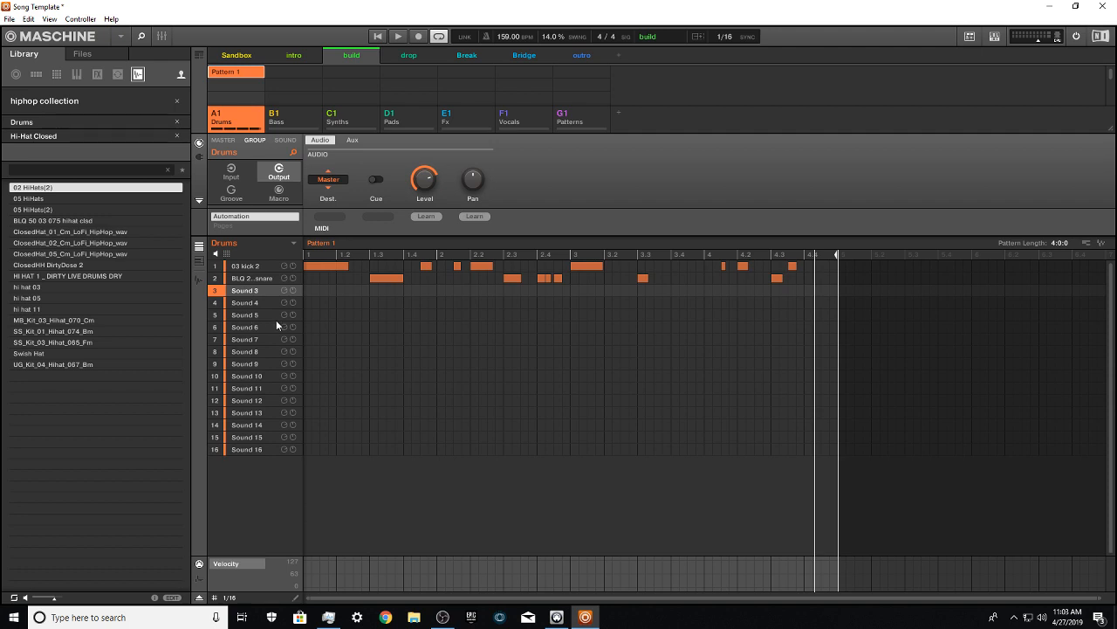
Step: Audition the closed hi-hat samples and load SS_Kit_03_Hihat_065_Fm into Sound 3
key("Down")
key("Down")
key("Down")
key("Down")
key("Down")
key("Down")
key("Down")
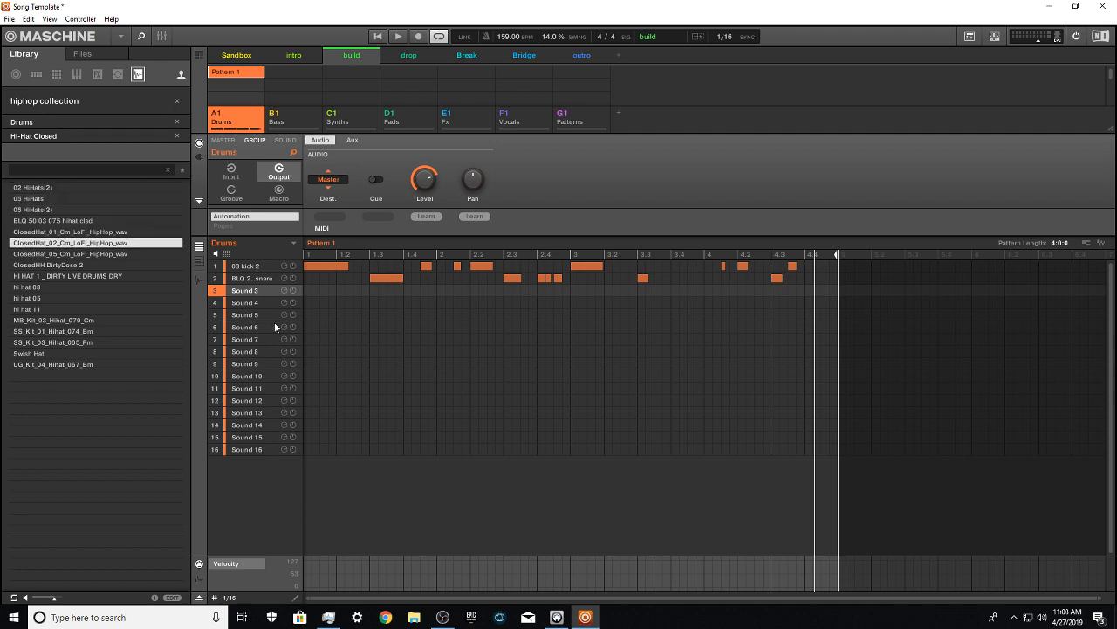
key("Down")
key("Down")
key("Down")
key("Down")
key("Down")
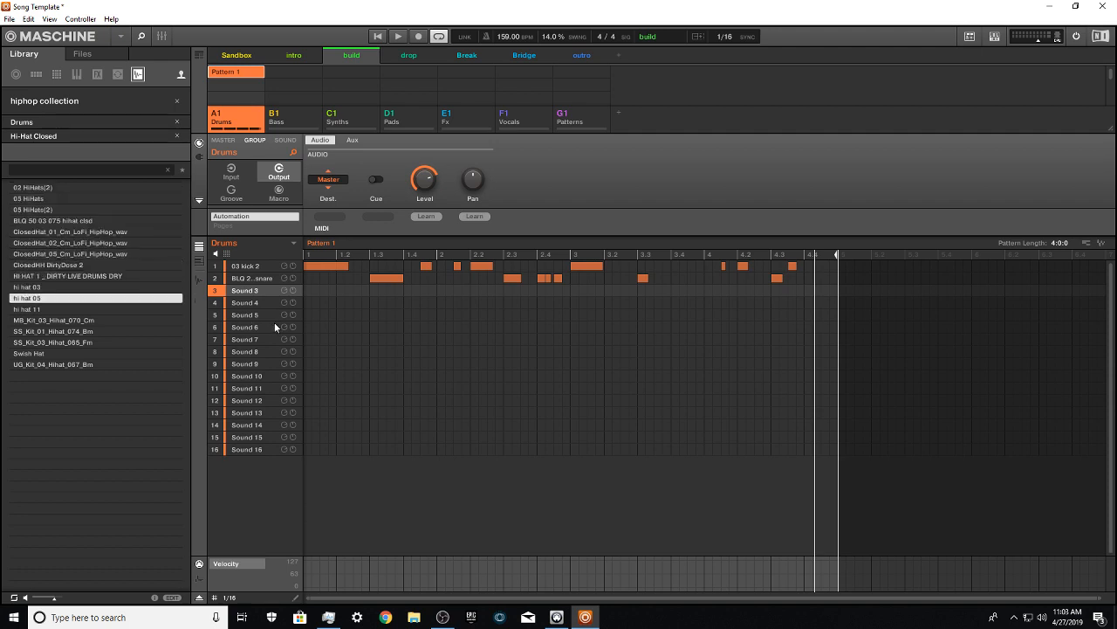
key("Down")
key("Down")
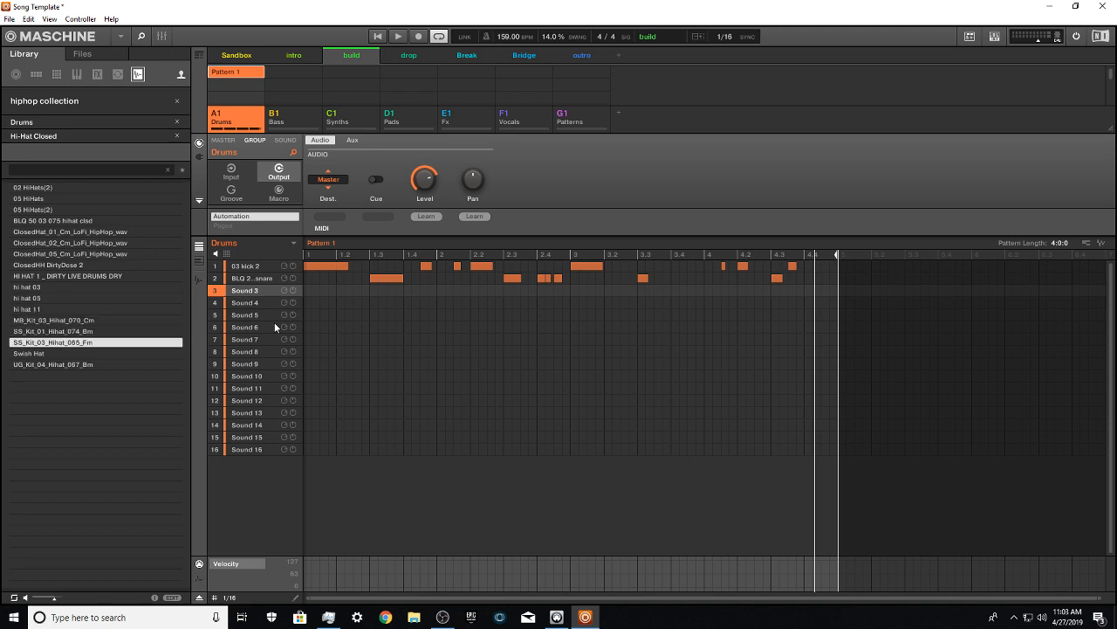
key("Down")
key("Up")
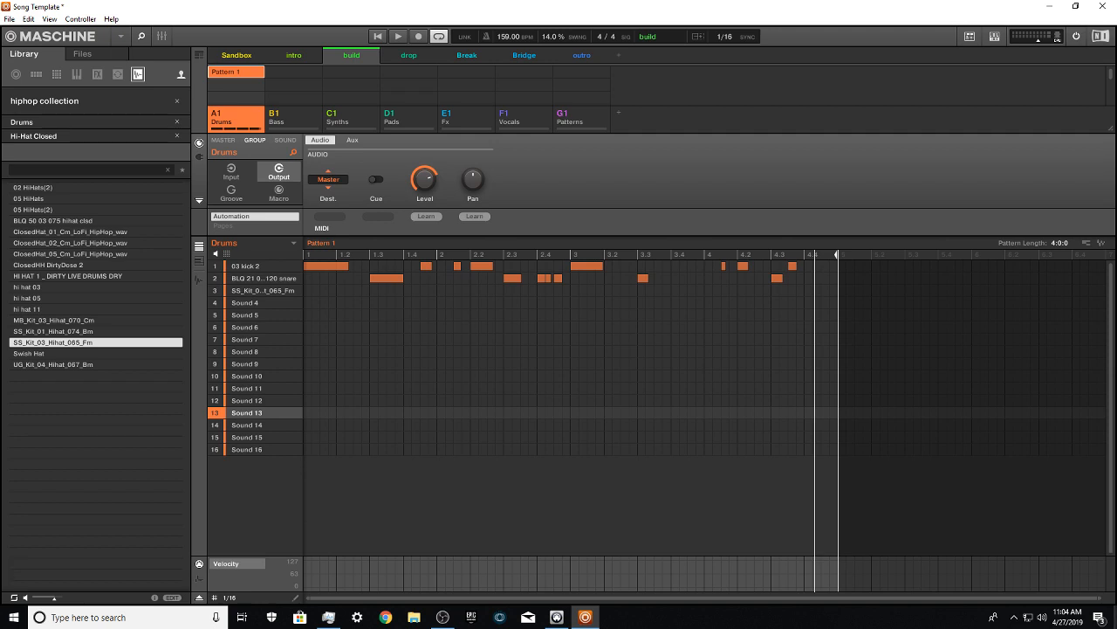
Step: Select the hi-hat sound in slot 3 for recording
left_click(265, 291)
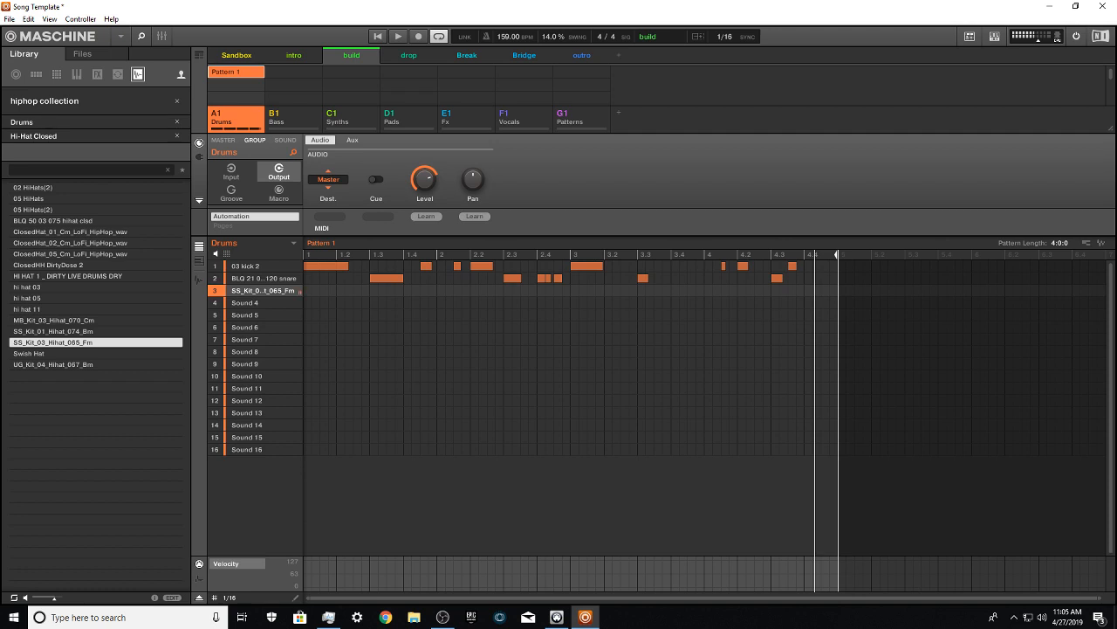
left_click(245, 340)
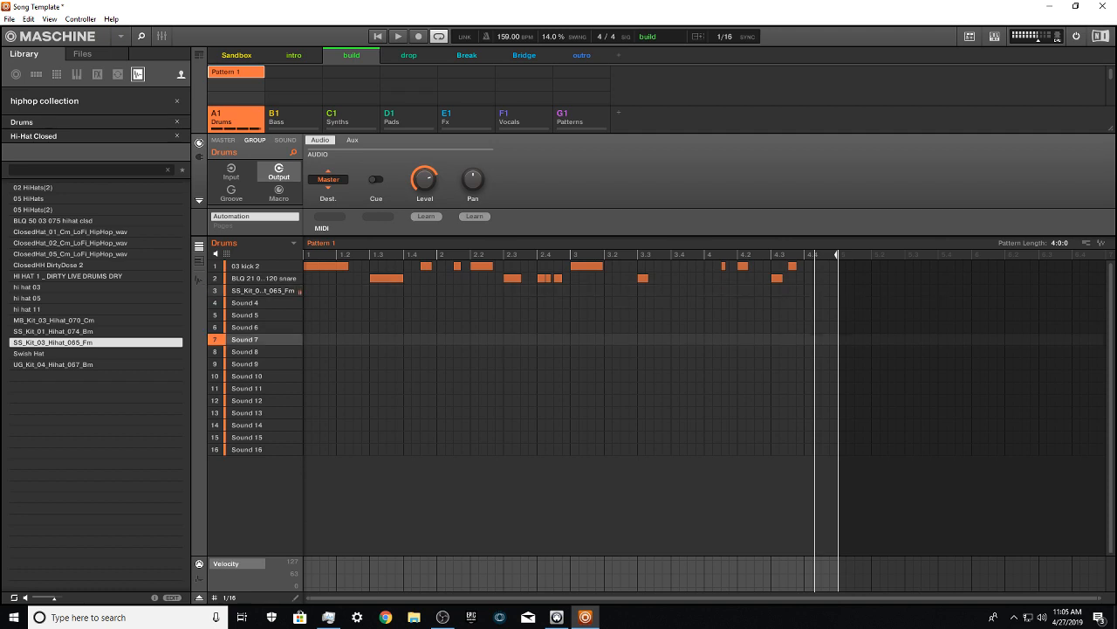
left_click(262, 291)
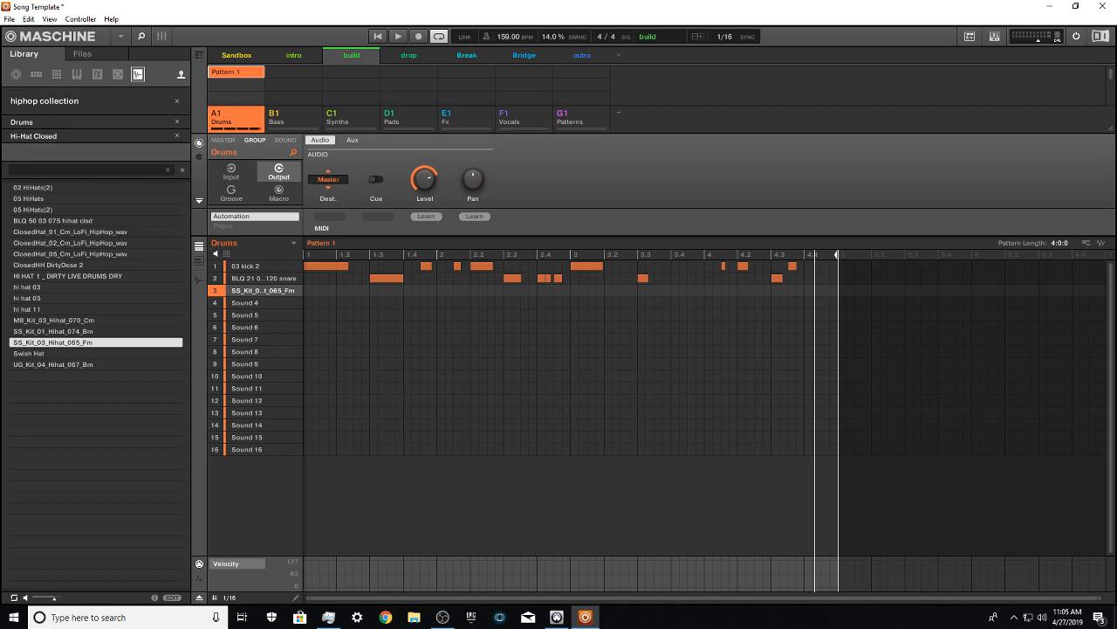
key("ctrl+space")
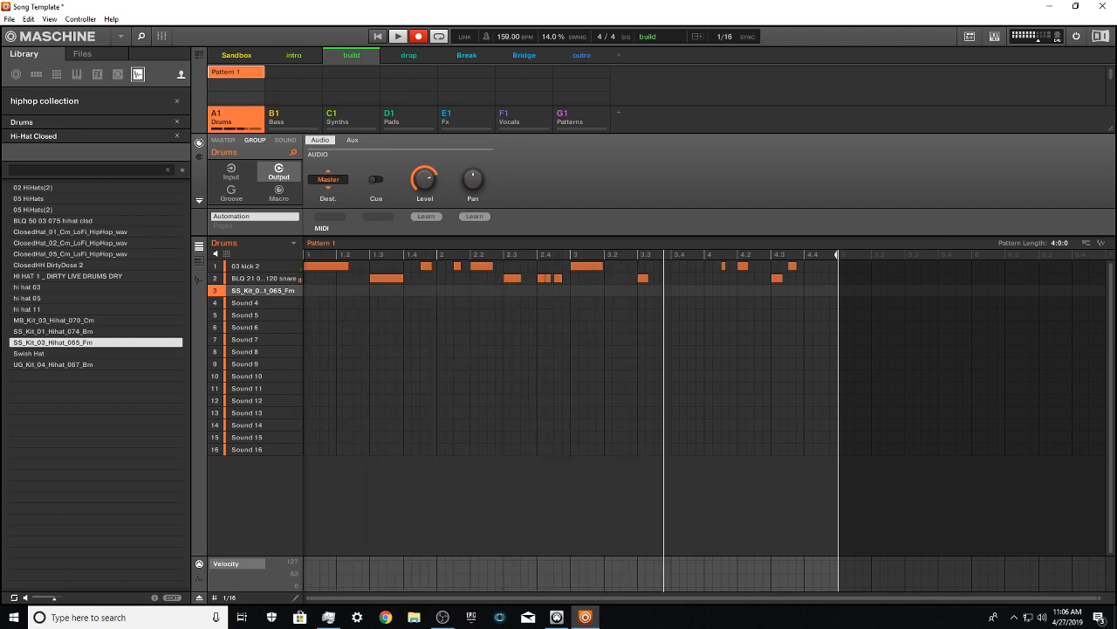
key("ctrl+space")
key("space")
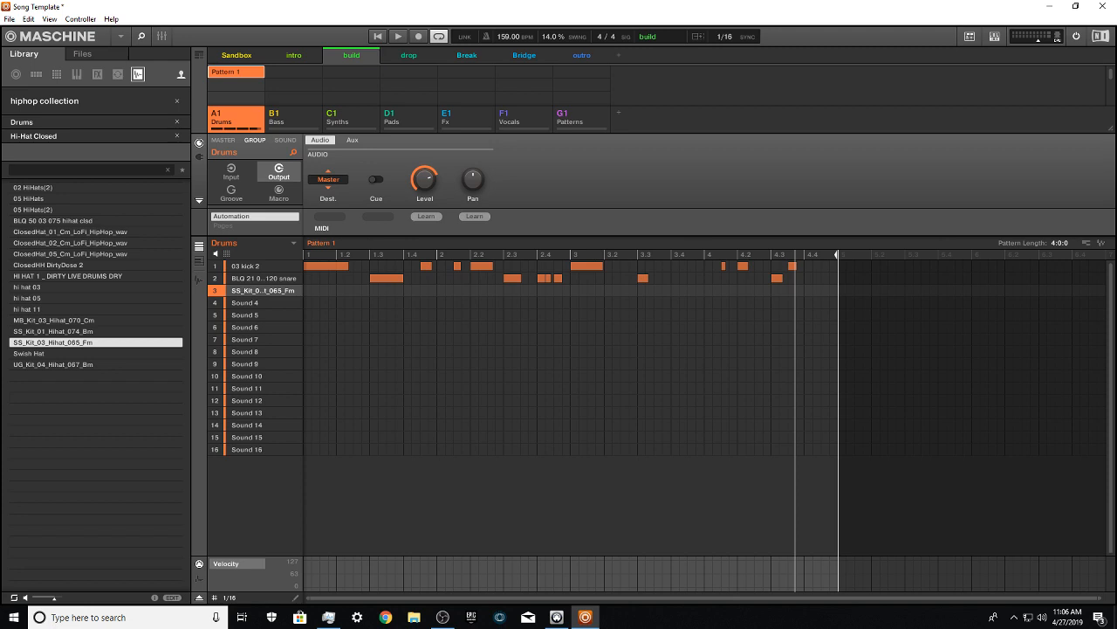
Step: Record a live hi-hat performance into Pattern 1 and add hi-hat notes on the first two sixteenths of bar 1
key("r")
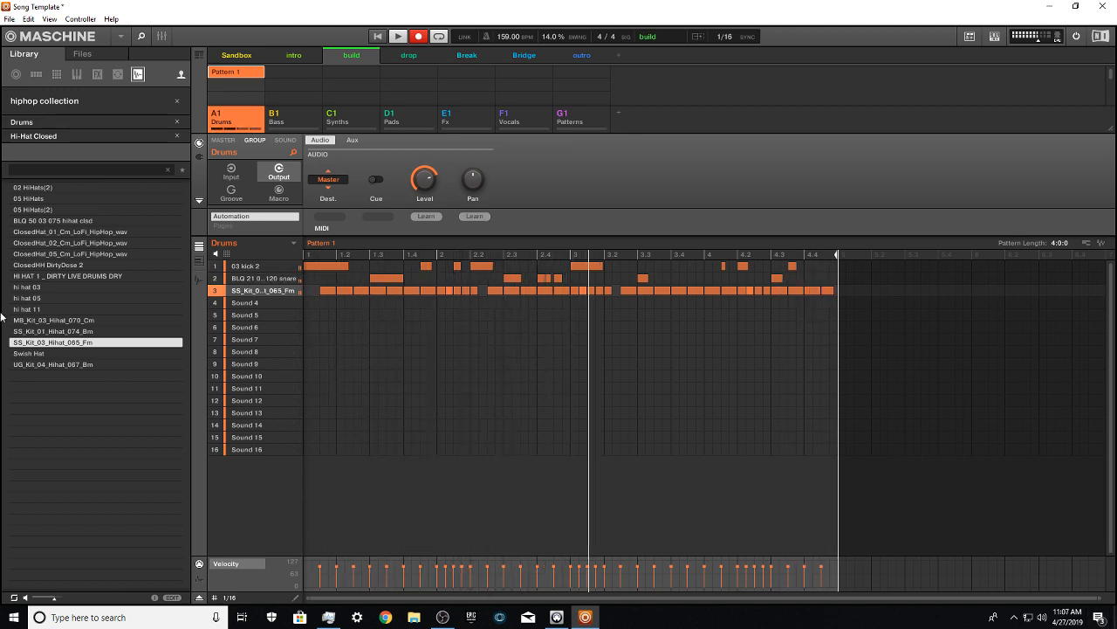
key("r")
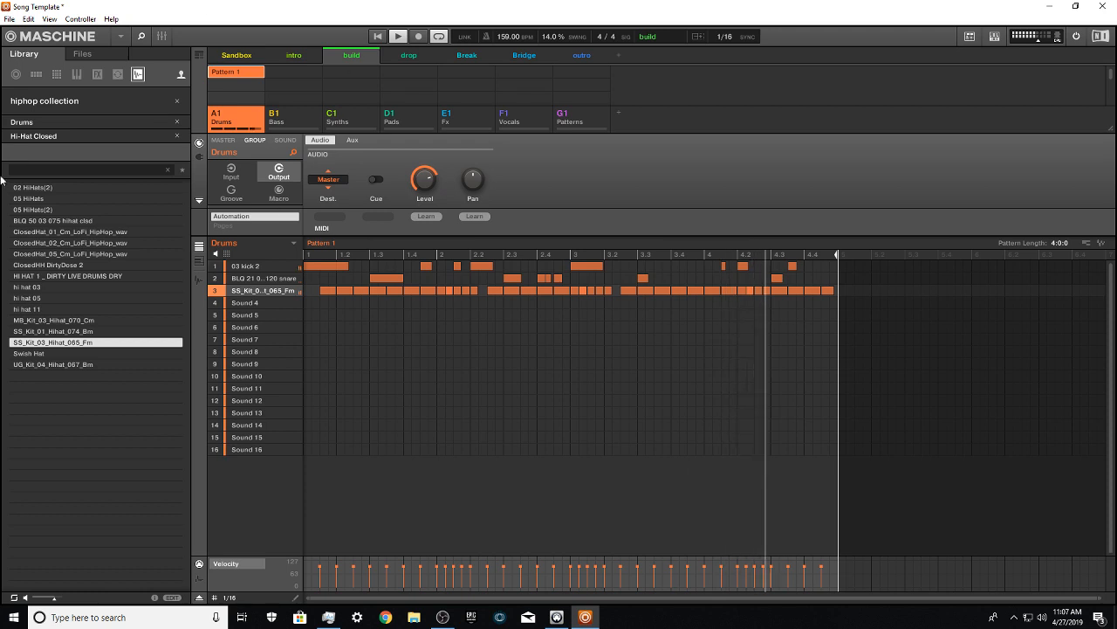
double_click(316, 291)
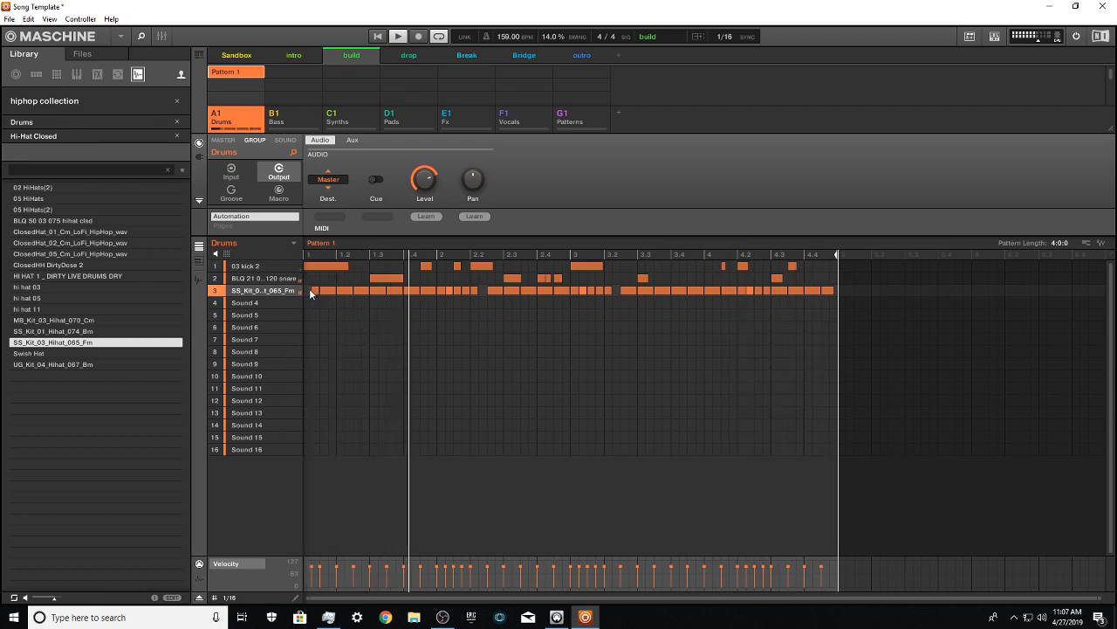
double_click(310, 291)
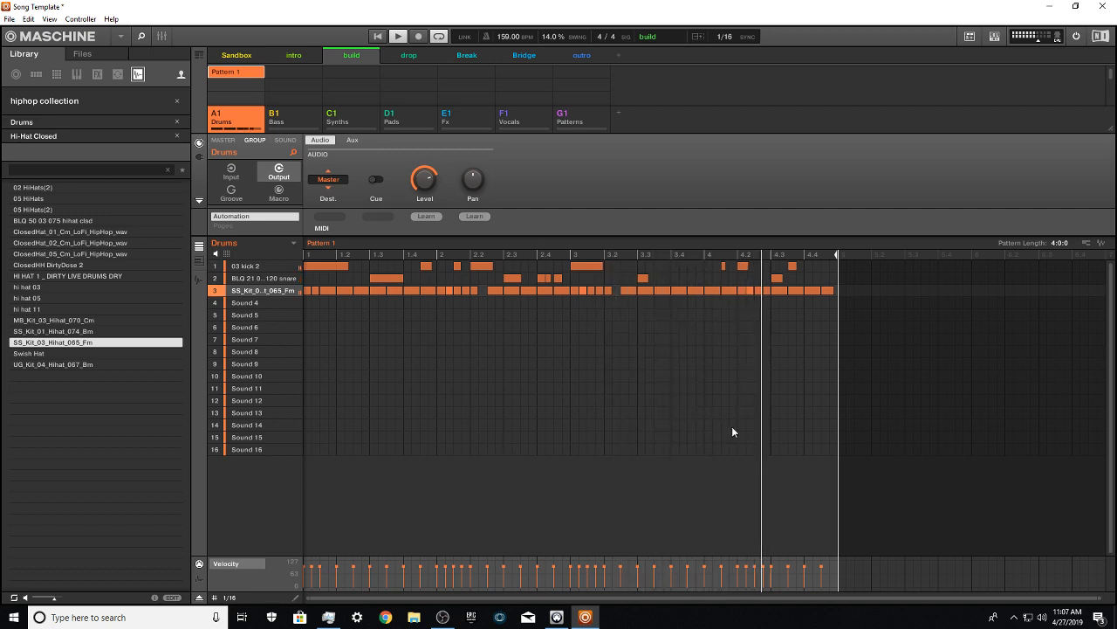
key("space")
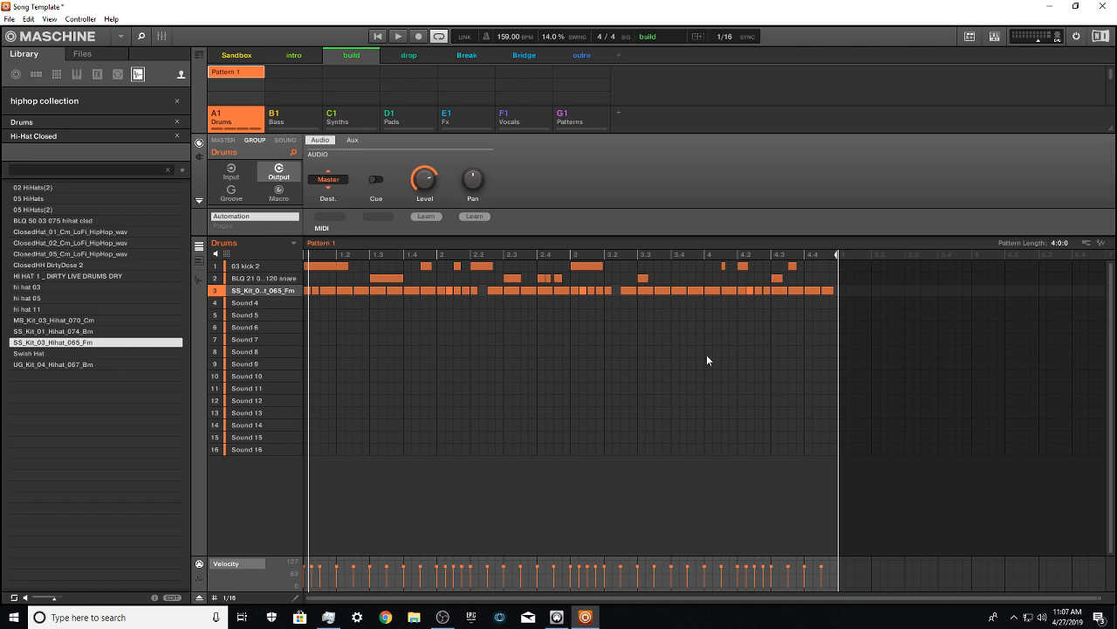
Step: Reset the library's sub-bank filter, set it to Hi-Hat Closed again, and select the empty Sound 4 slot
left_click(168, 135)
left_click(176, 137)
left_click(176, 138)
left_click(176, 138)
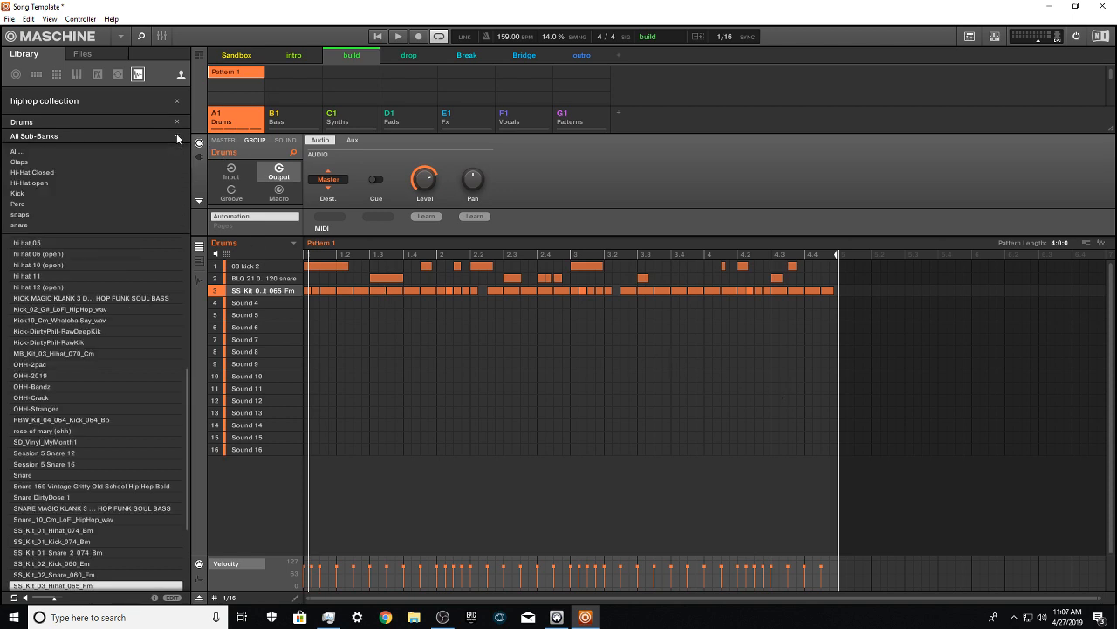
left_click(177, 138)
left_click(176, 137)
left_click(40, 173)
left_click(262, 302)
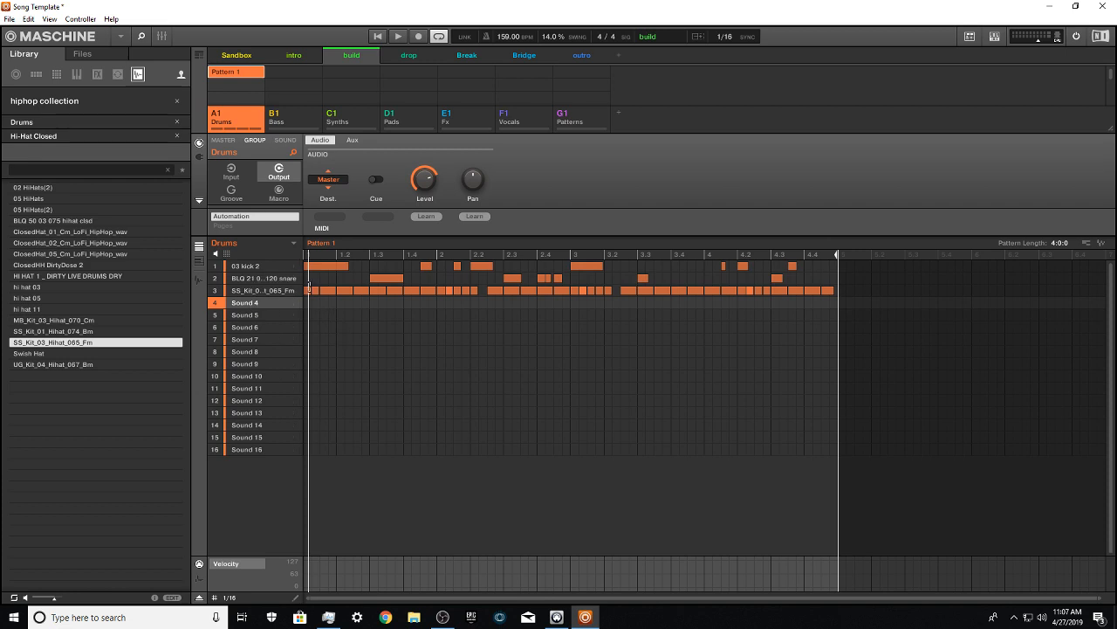
Step: Audition the closed hi-hat samples and load Swish Hat into Sound 4
key("Down")
key("Up")
key("Up")
key("Up")
key("Up")
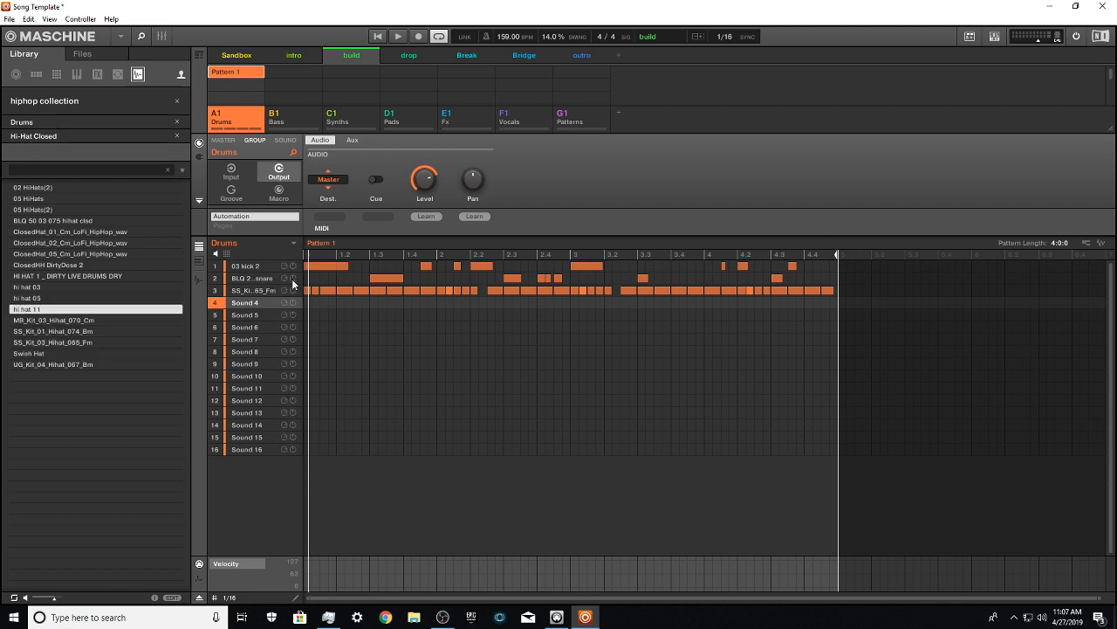
key("Down")
key("Down")
key("Down")
key("Down")
key("Down")
key("Up")
key("Return")
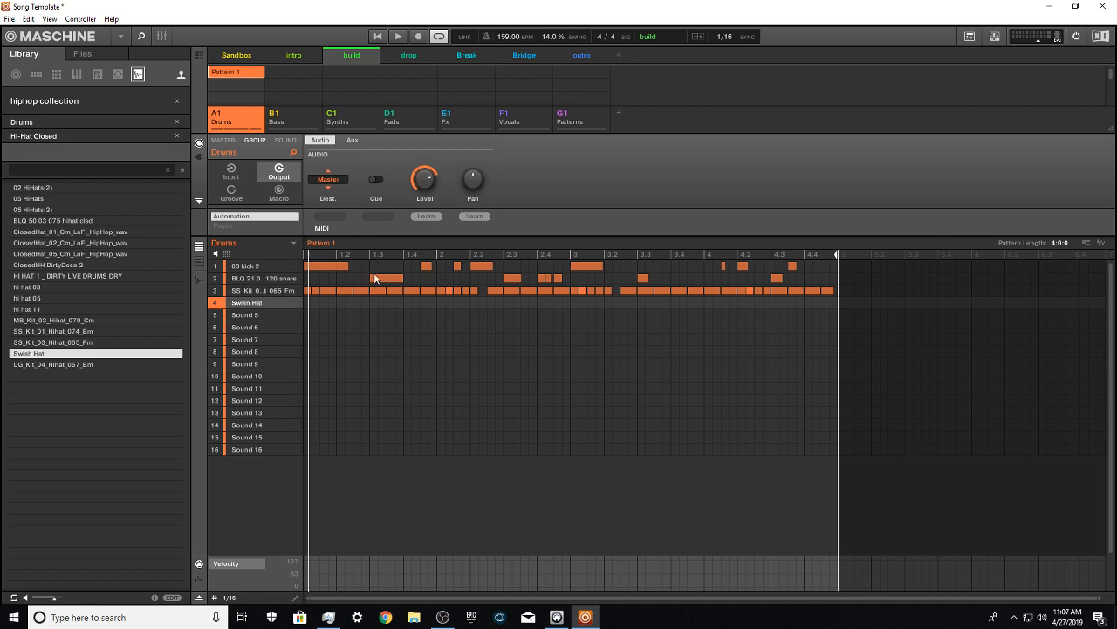
Step: Play back Pattern 1, and record a live Swish Hat part with one hit around the third beat of each bar
key("space")
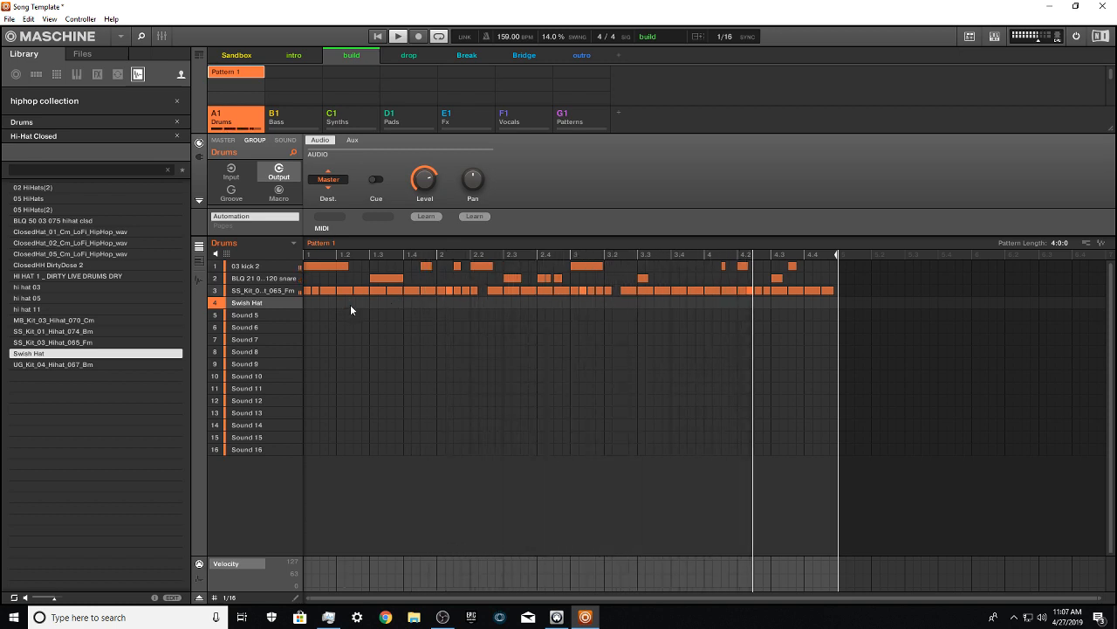
key("space")
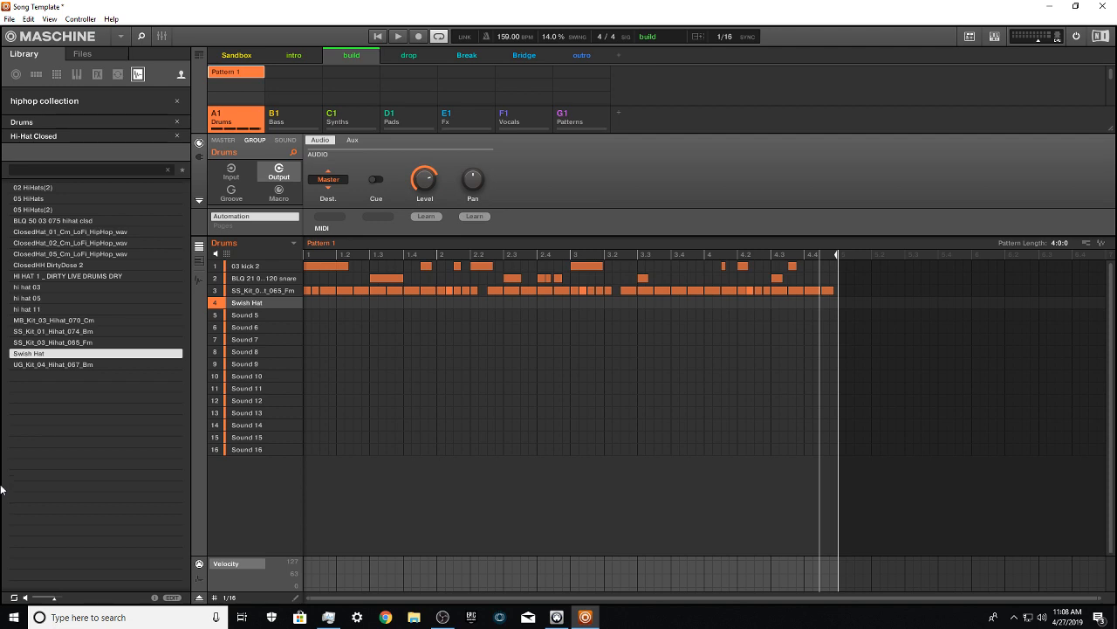
key("ctrl+space")
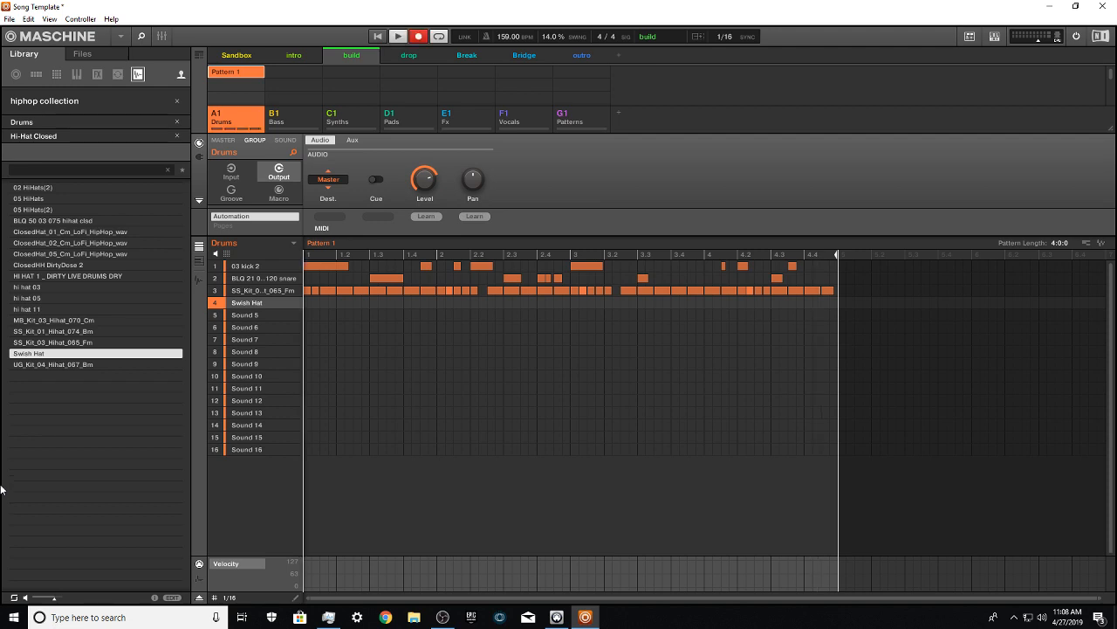
key("d")
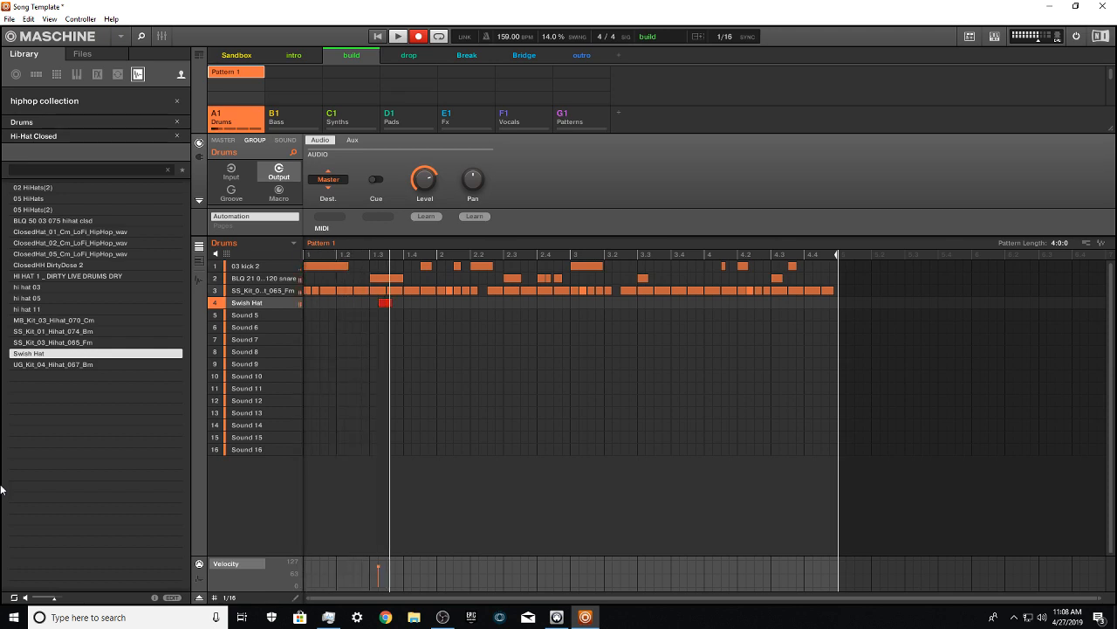
key("d")
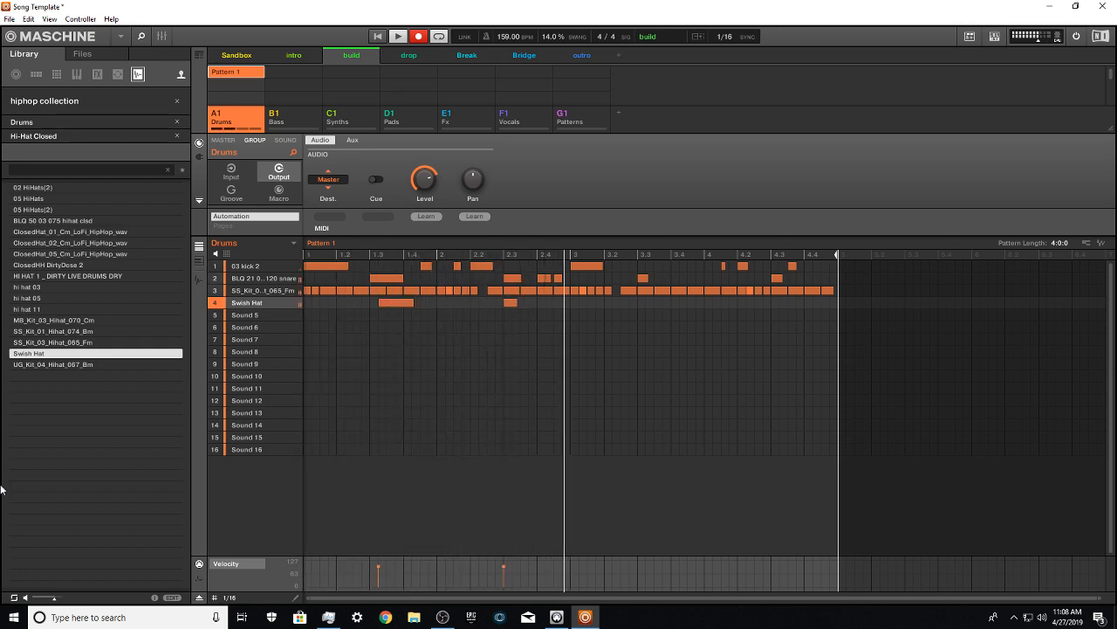
key("d")
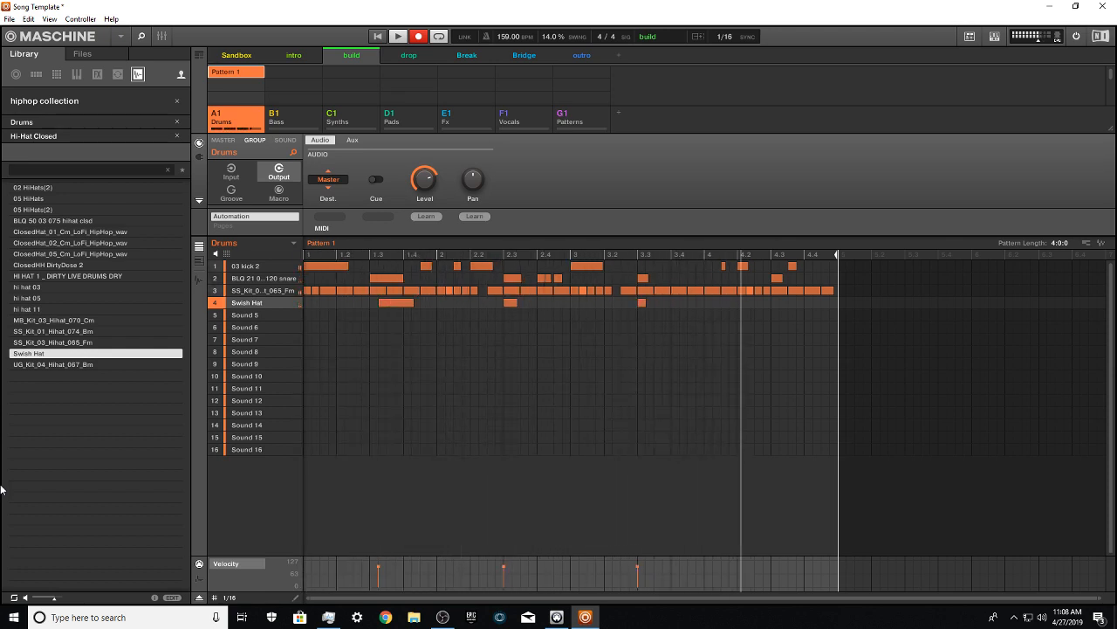
key("d")
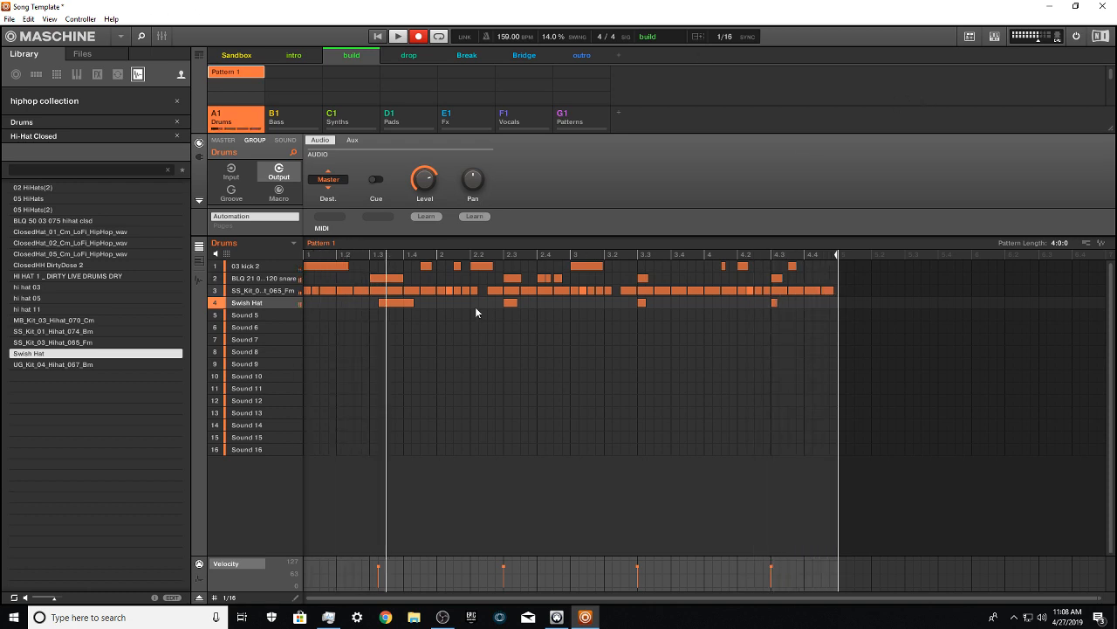
Step: Delete the Swish Hat note in bar 1, turn recording off and listen to the pattern
double_click(404, 302)
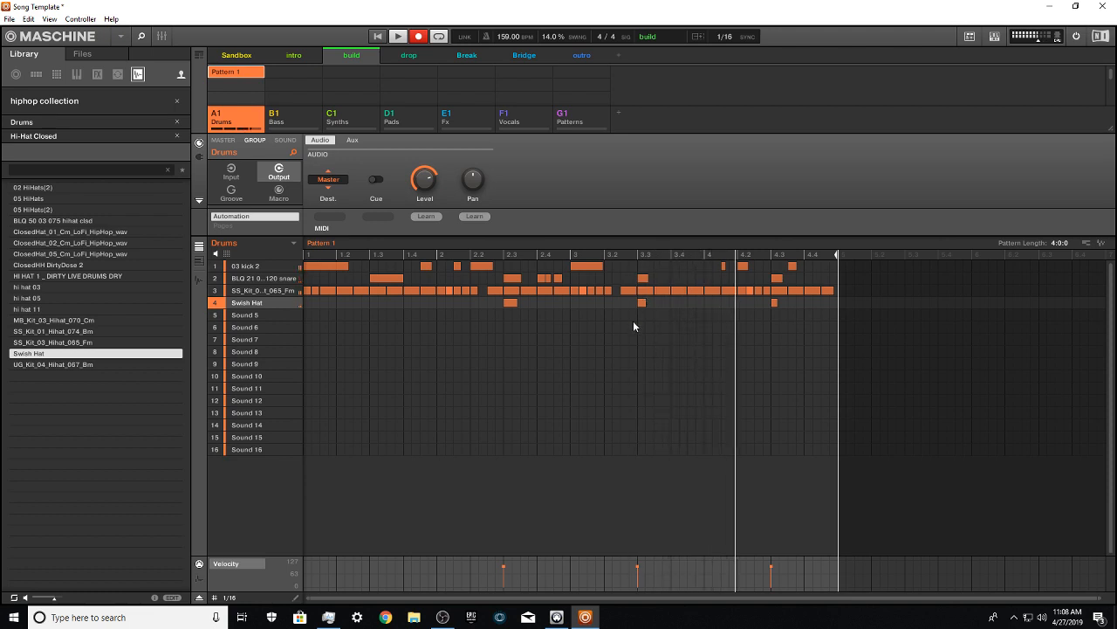
left_click(416, 36)
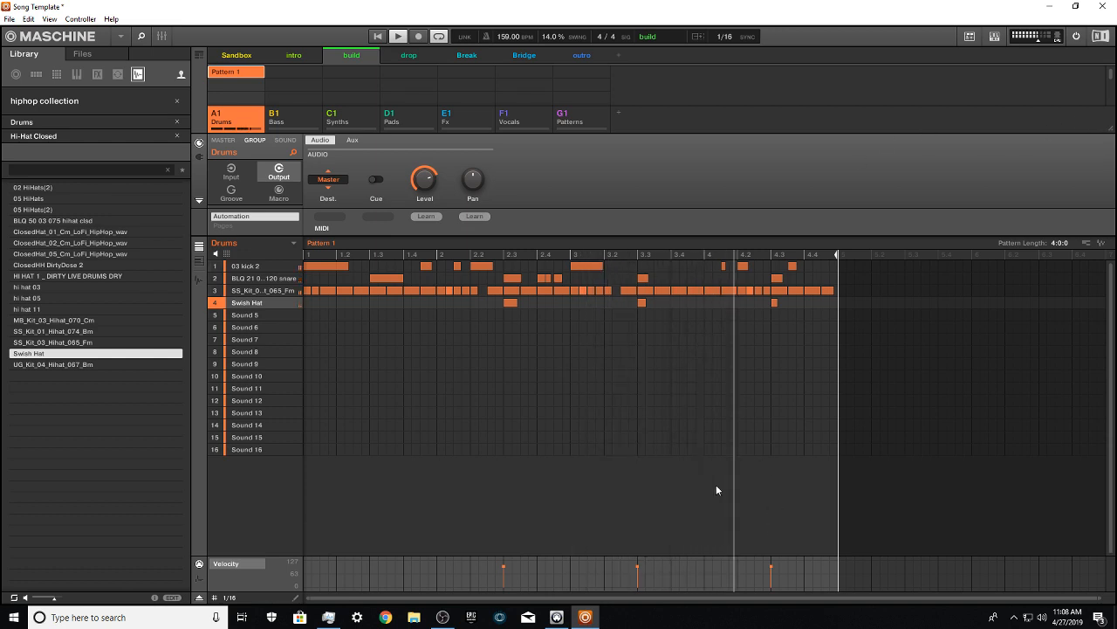
key("space")
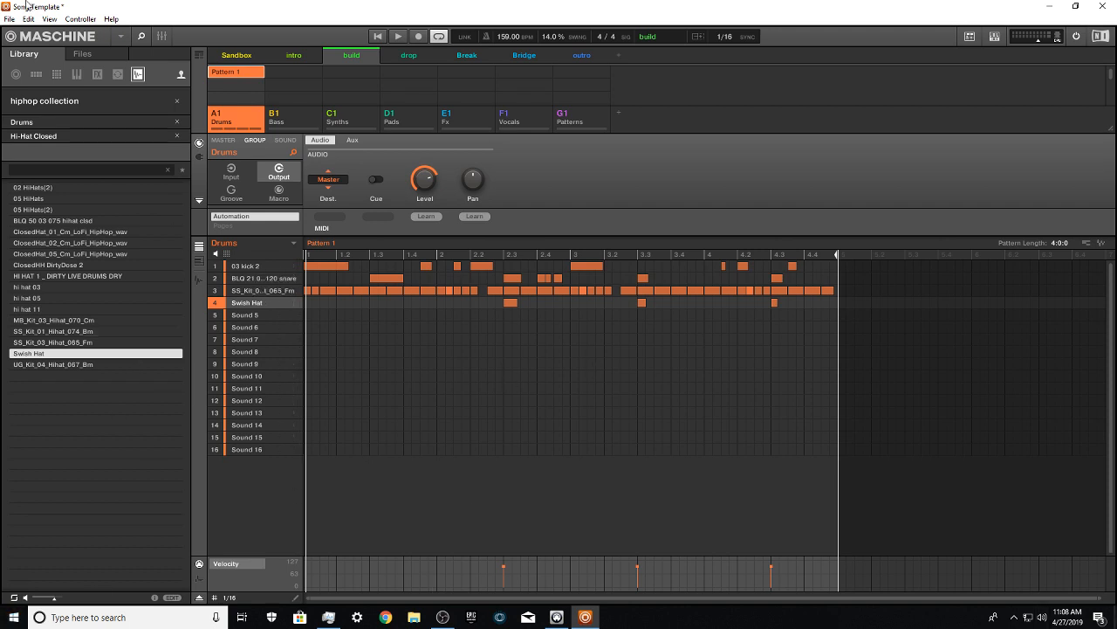
Step: Open the recent project FInd a Way.mxprj, discarding the changes to the current project
left_click(10, 19)
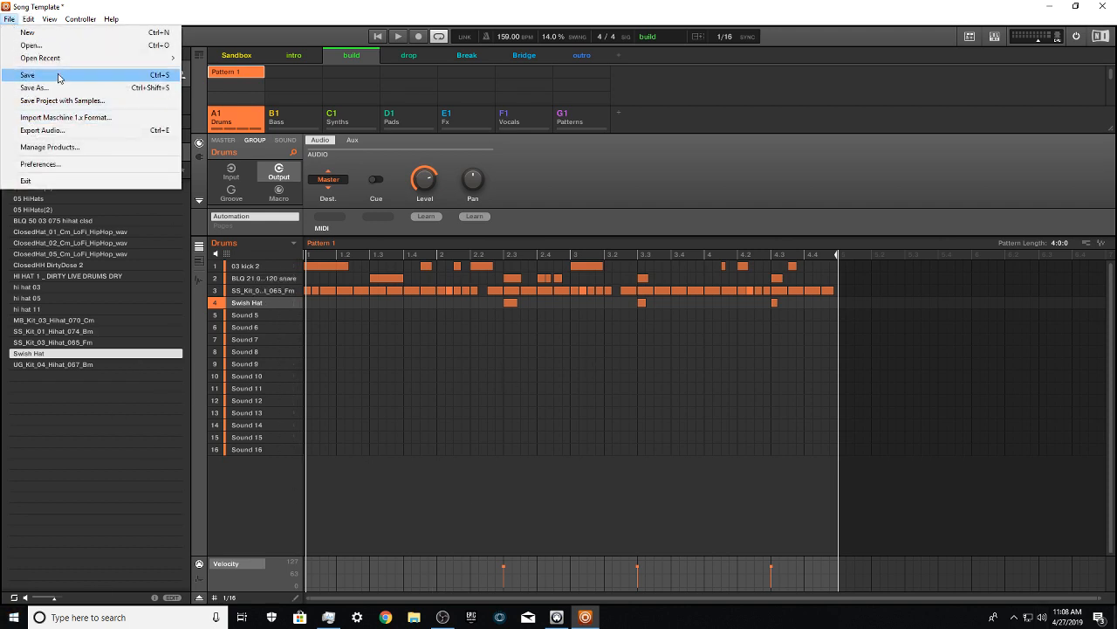
mouse_move(47, 62)
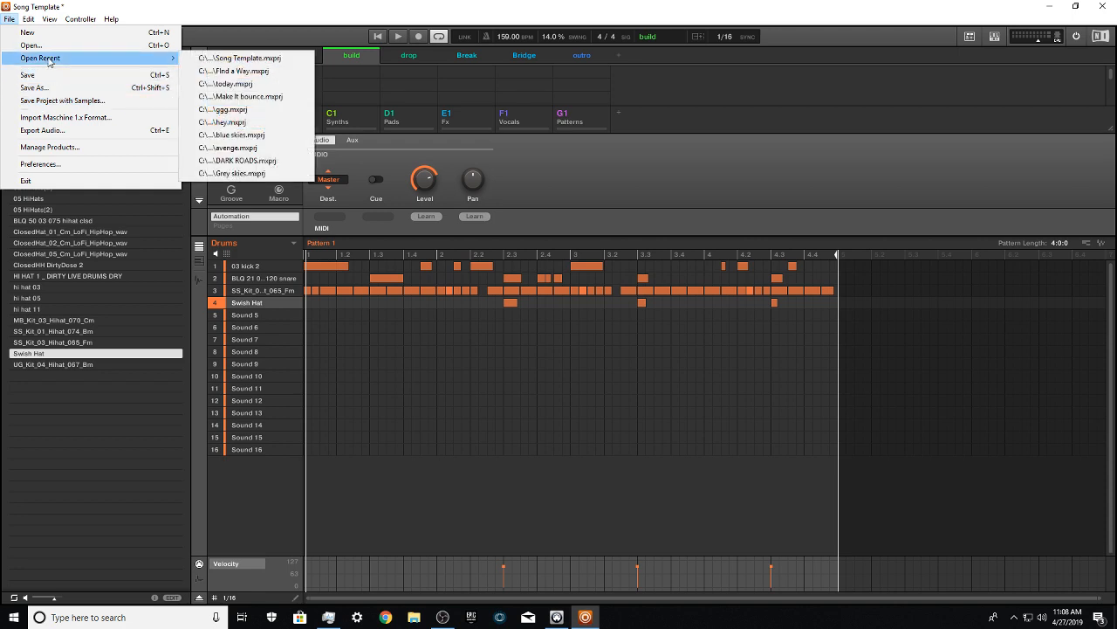
left_click(253, 72)
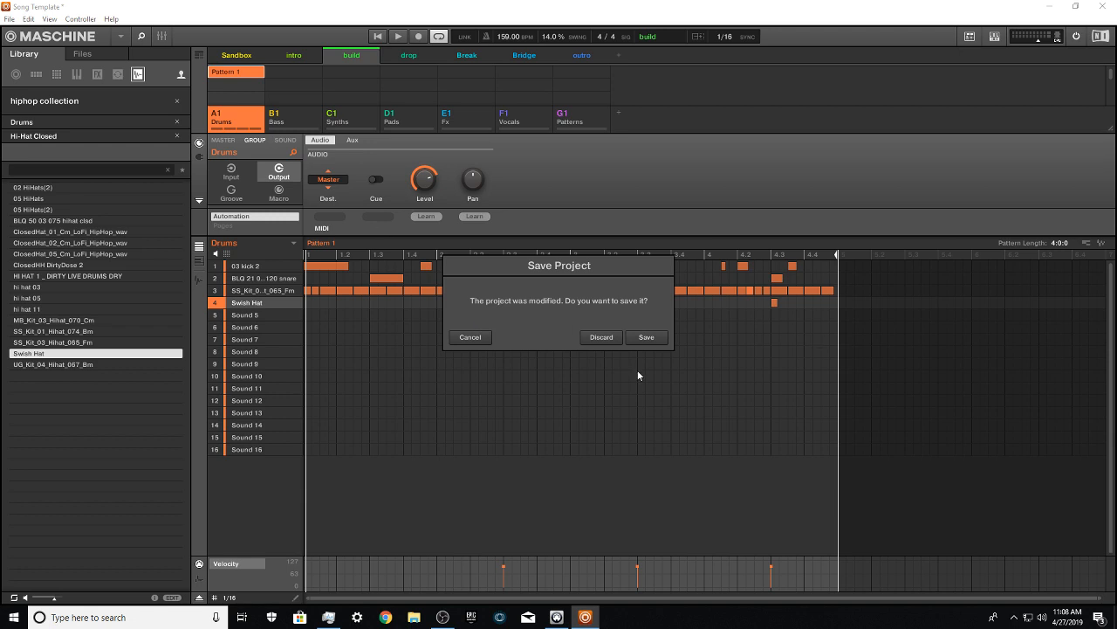
left_click(601, 337)
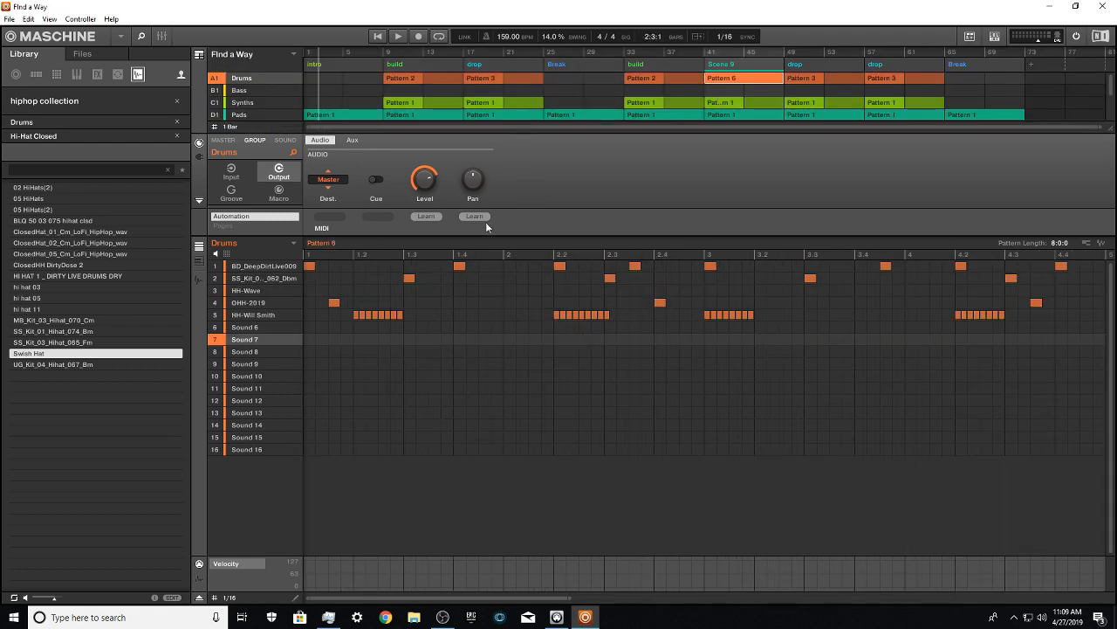
Step: Show all eight bars of drum Pattern 6 and listen to the song's first drop section from bar 17
left_click_drag(550, 598, 549, 523)
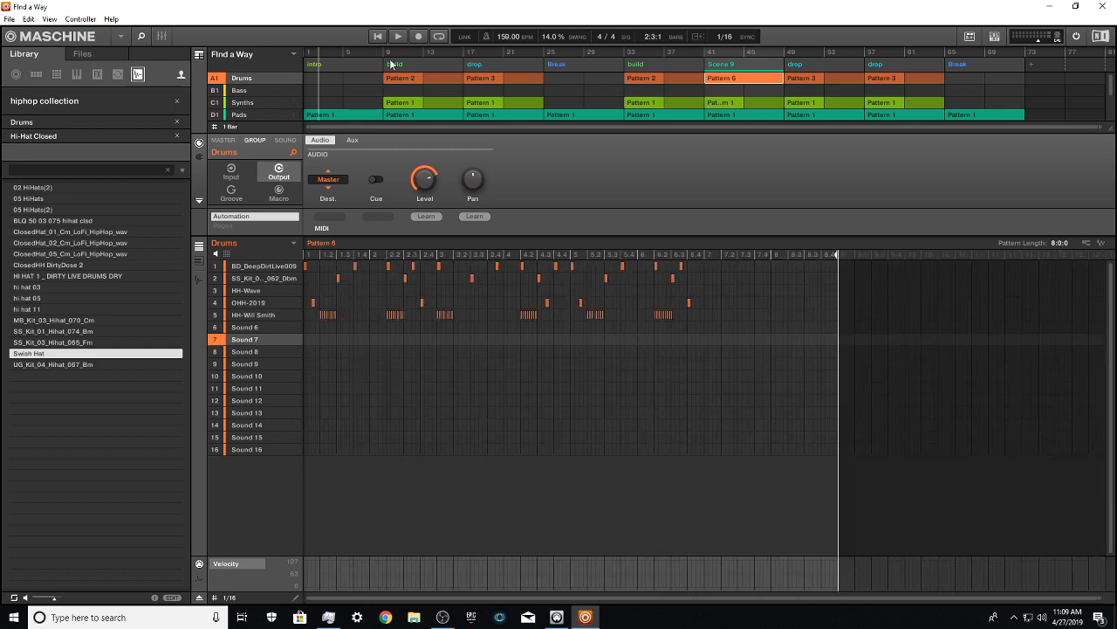
left_click(384, 55)
left_click(466, 54)
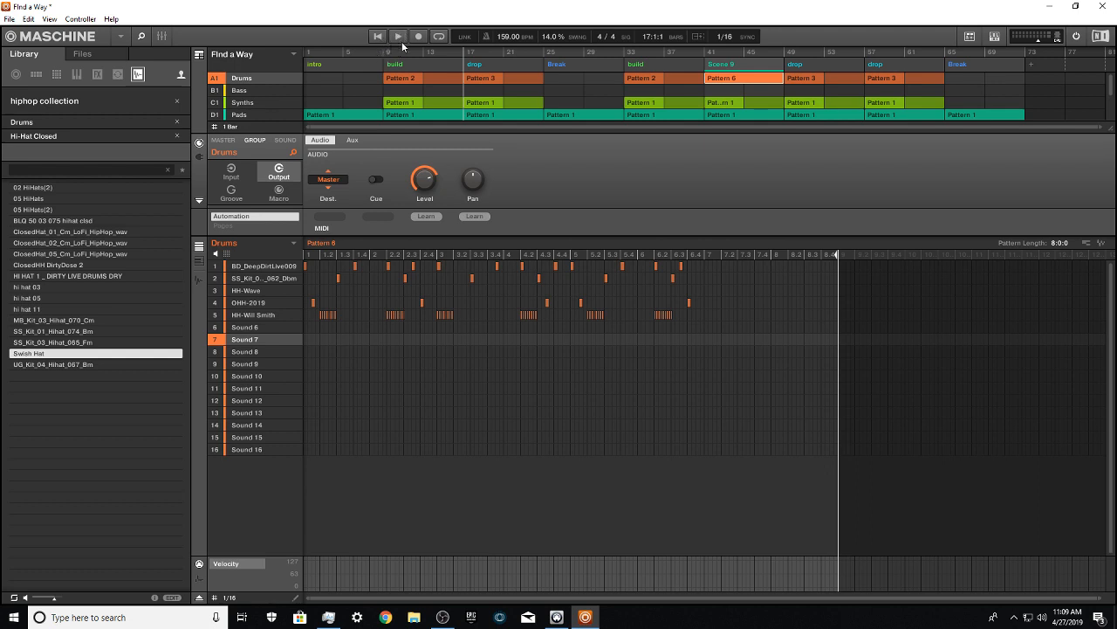
left_click(398, 36)
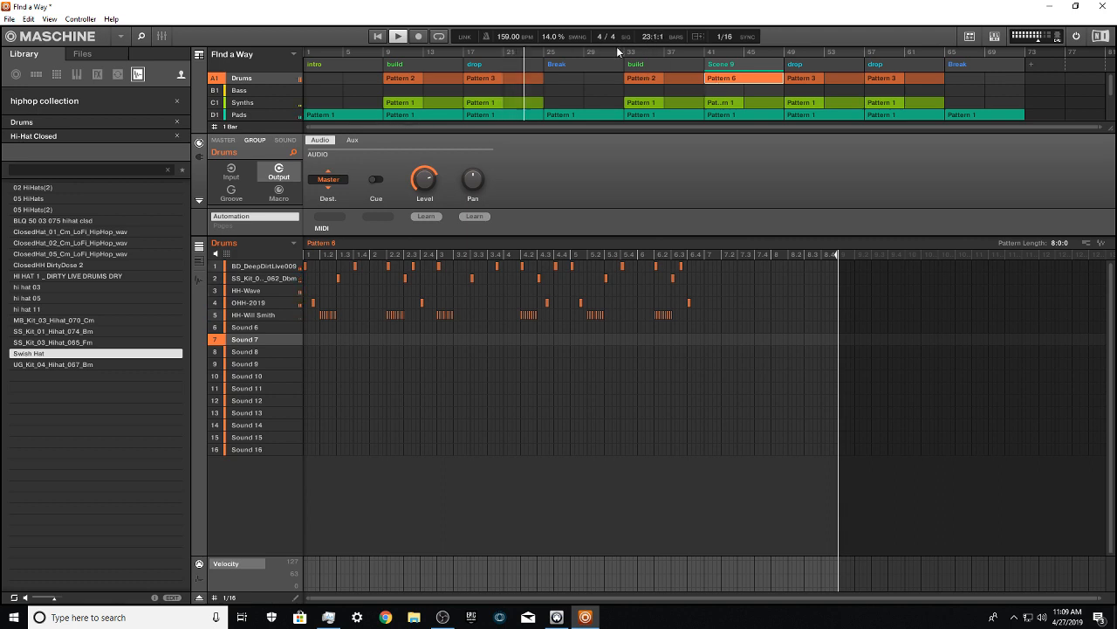
left_click(406, 38)
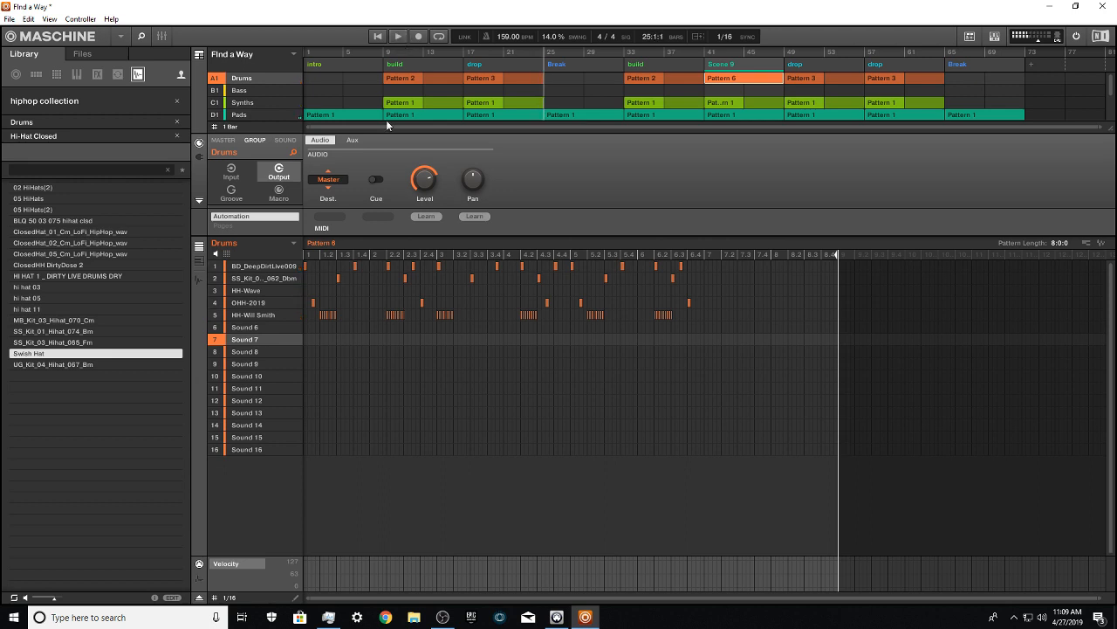